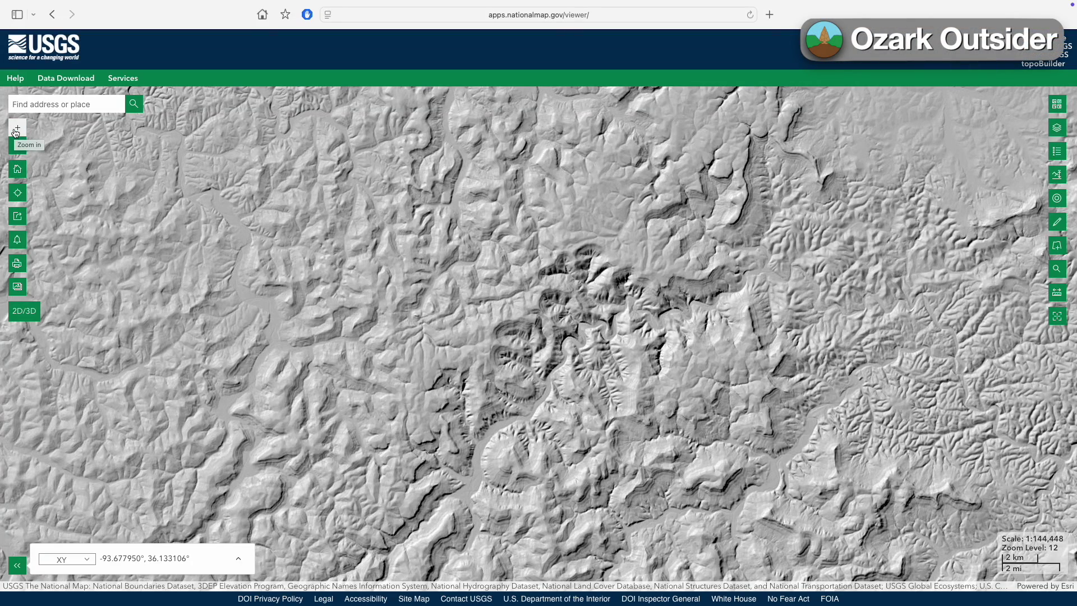
- Switch the map to the 3D view and turn on the 3DEP Elevation - Hillshade Stretched layer
click(16, 130)
click(15, 130)
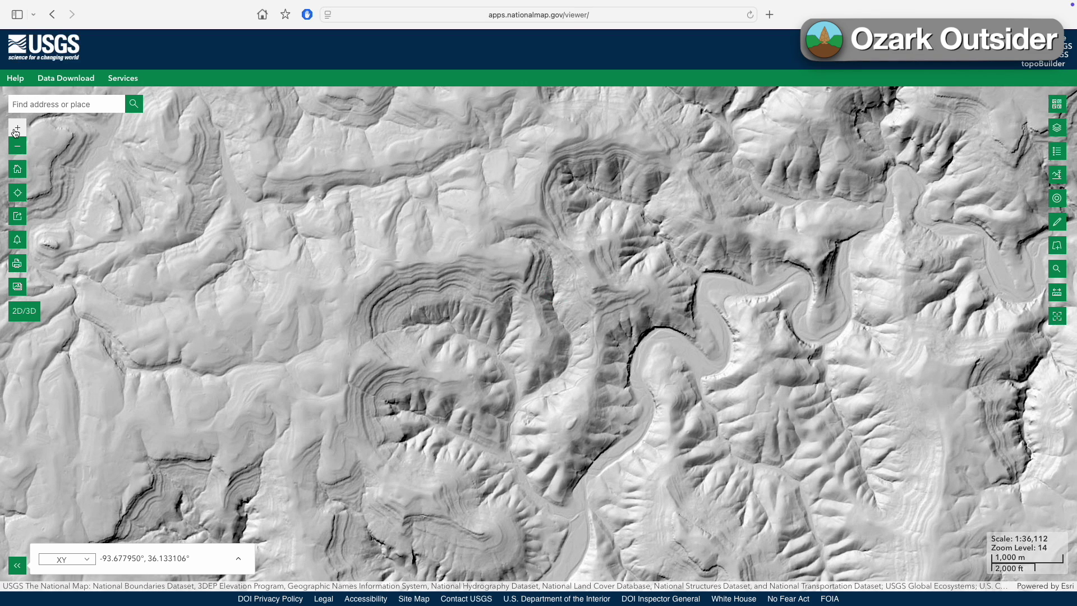
click(21, 314)
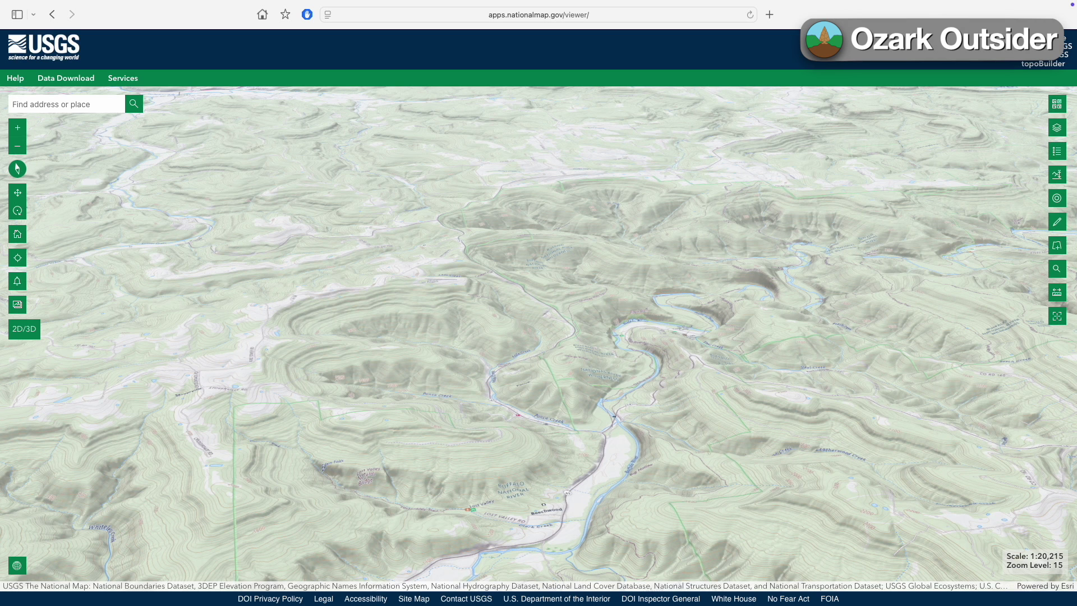
click(1057, 127)
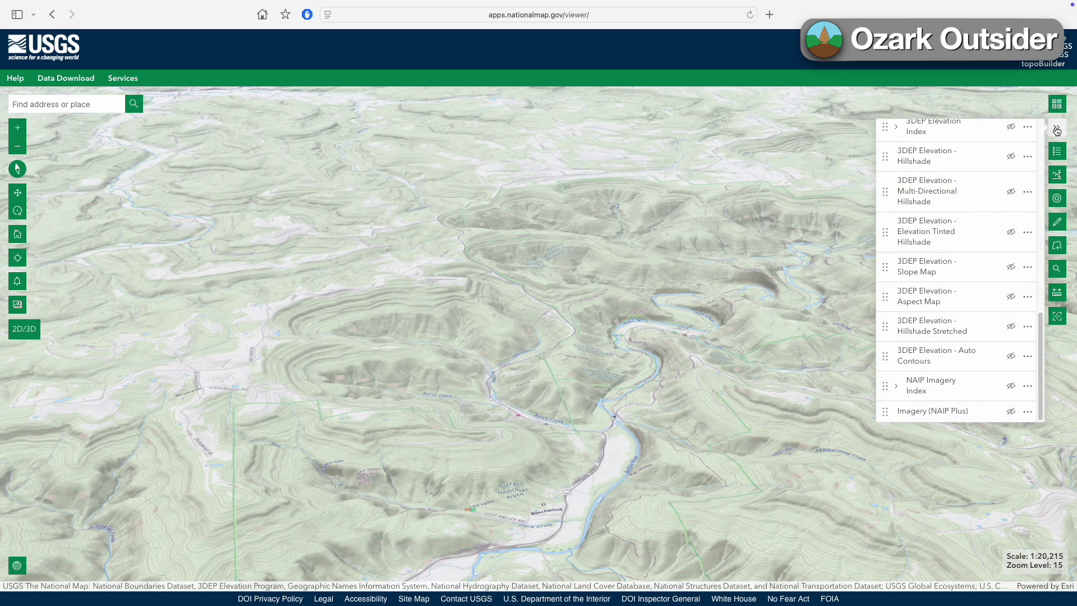
click(1010, 327)
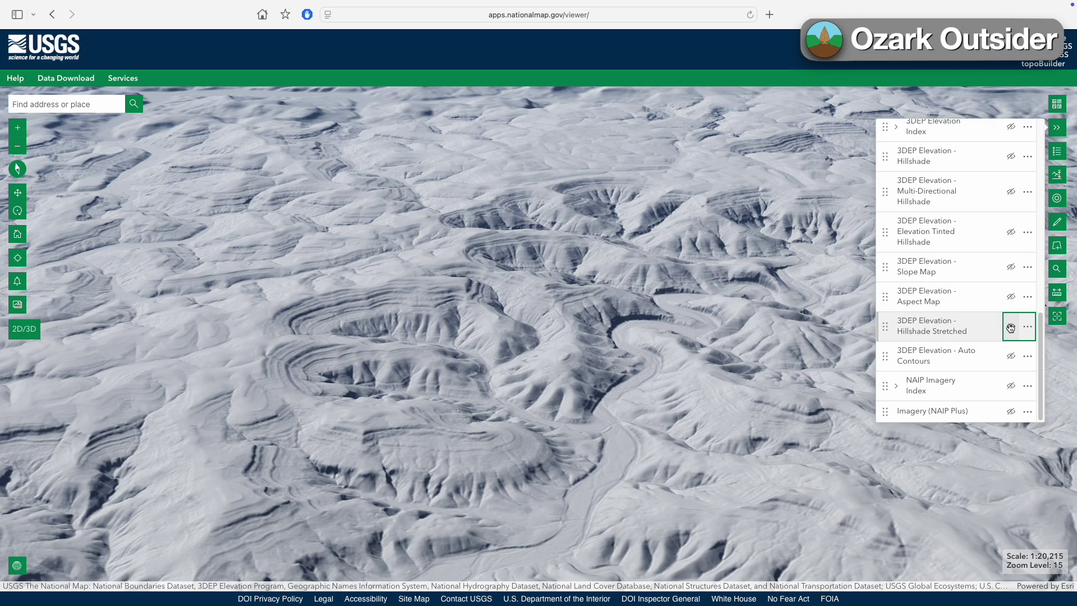
- Show the NLCD Land Cover L48 (2021) layer over the 3D terrain, and hide it again
scroll(976, 291, up, 4)
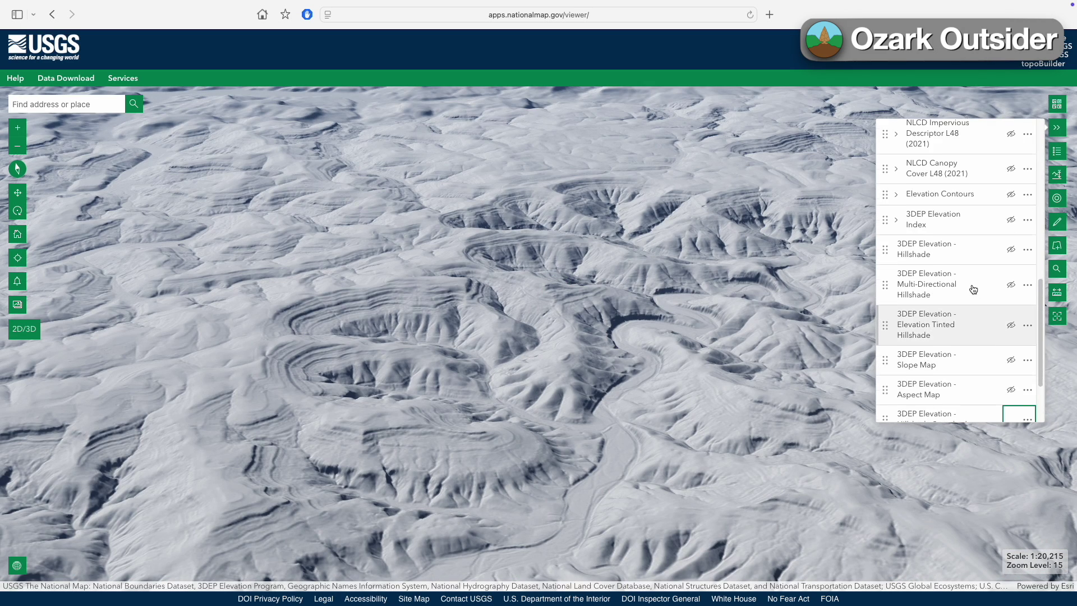
click(1011, 154)
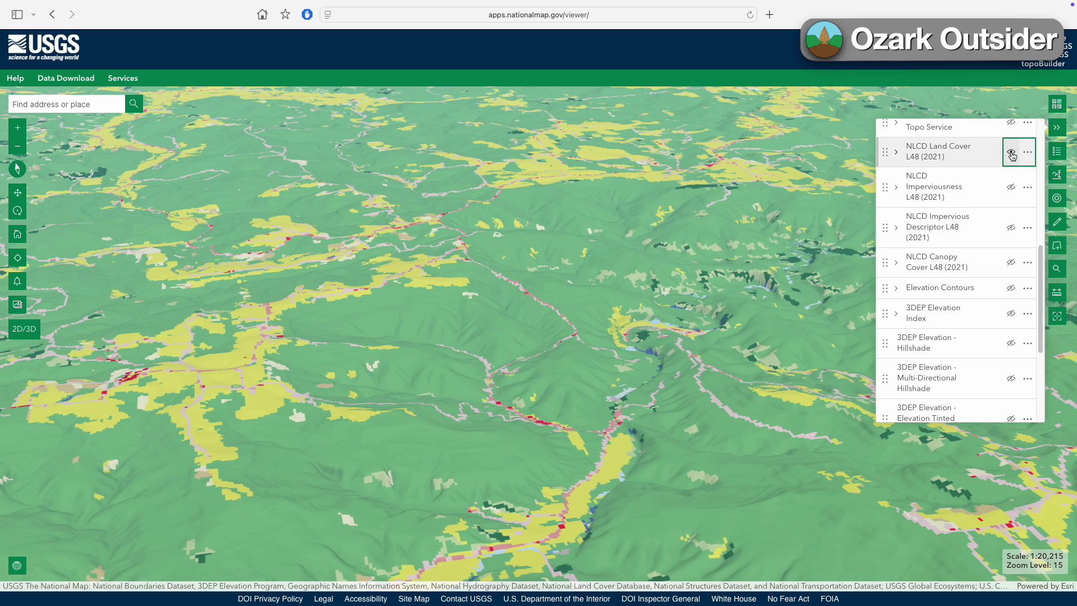
click(1011, 152)
- Create a new elevation profile with a two-point ground line running across the river valley
click(1056, 174)
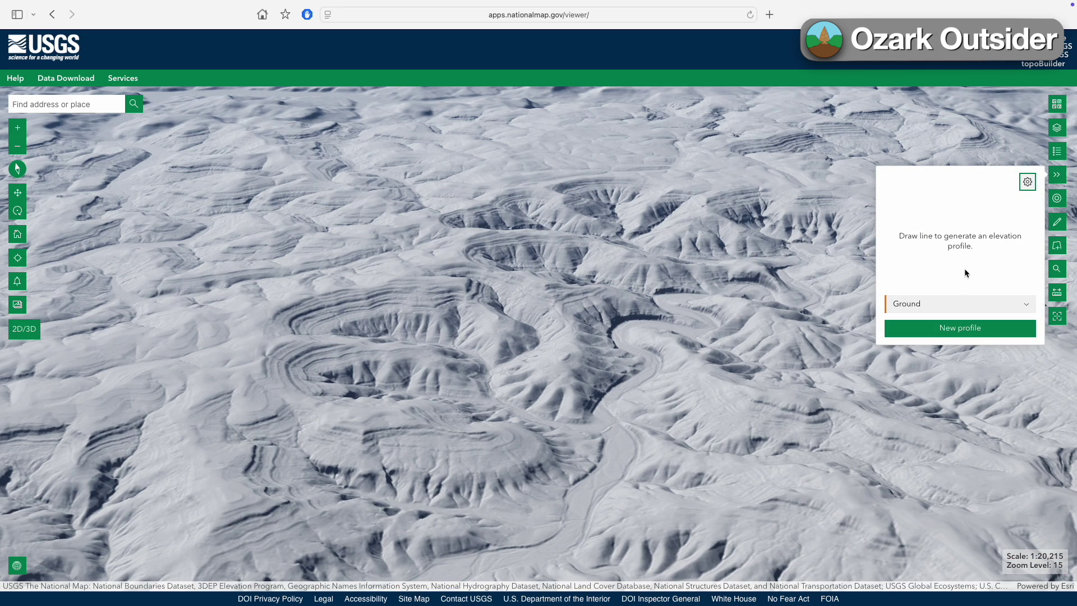
click(958, 330)
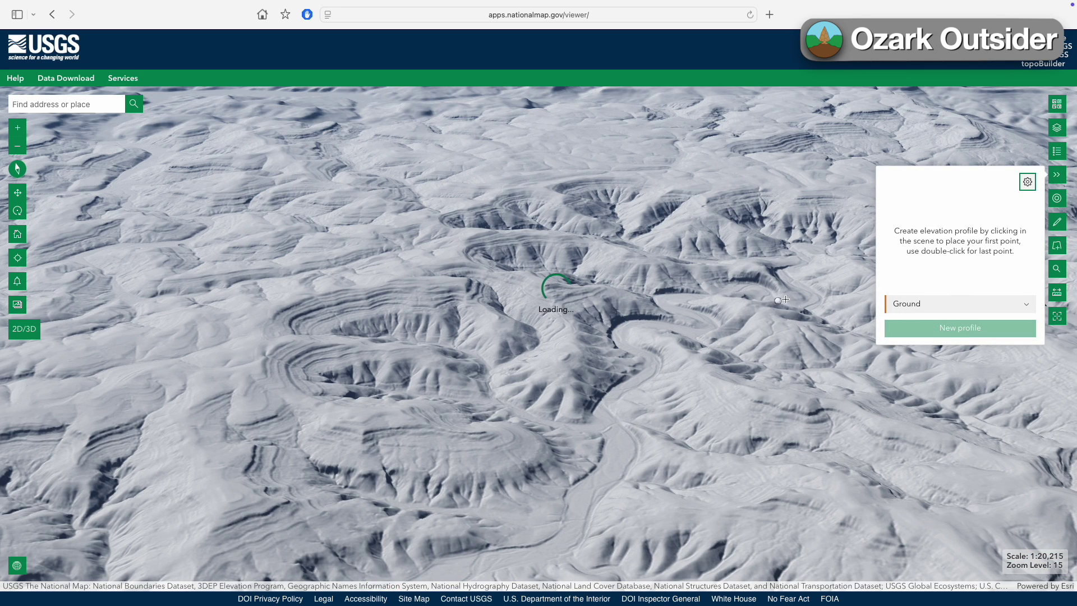
click(413, 251)
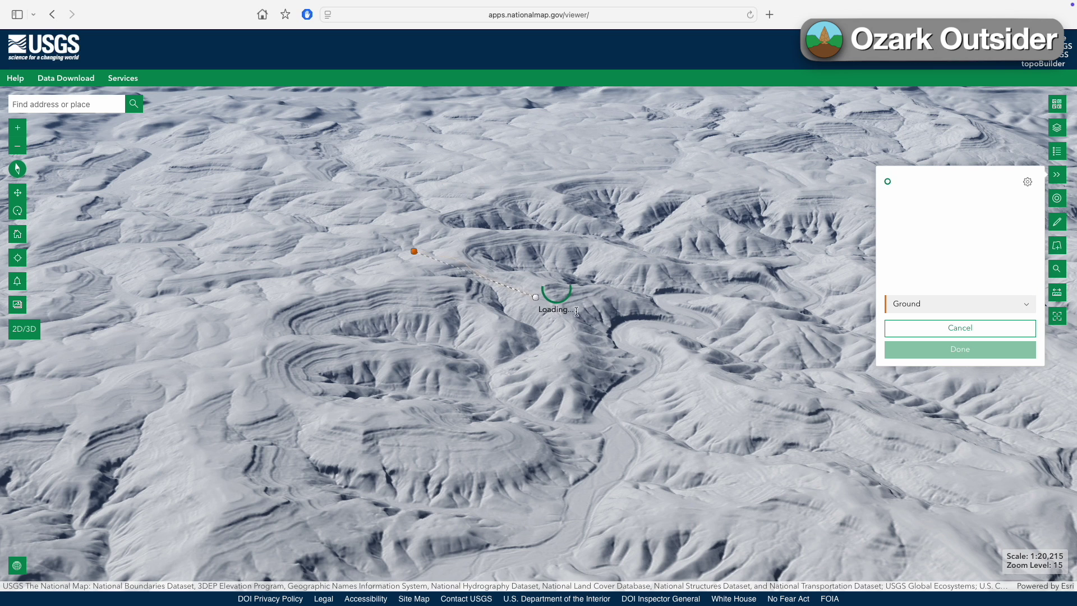
double_click(833, 404)
- Lower the opacity of the 3DEP Elevation - Hillshade Stretched layer
click(1057, 127)
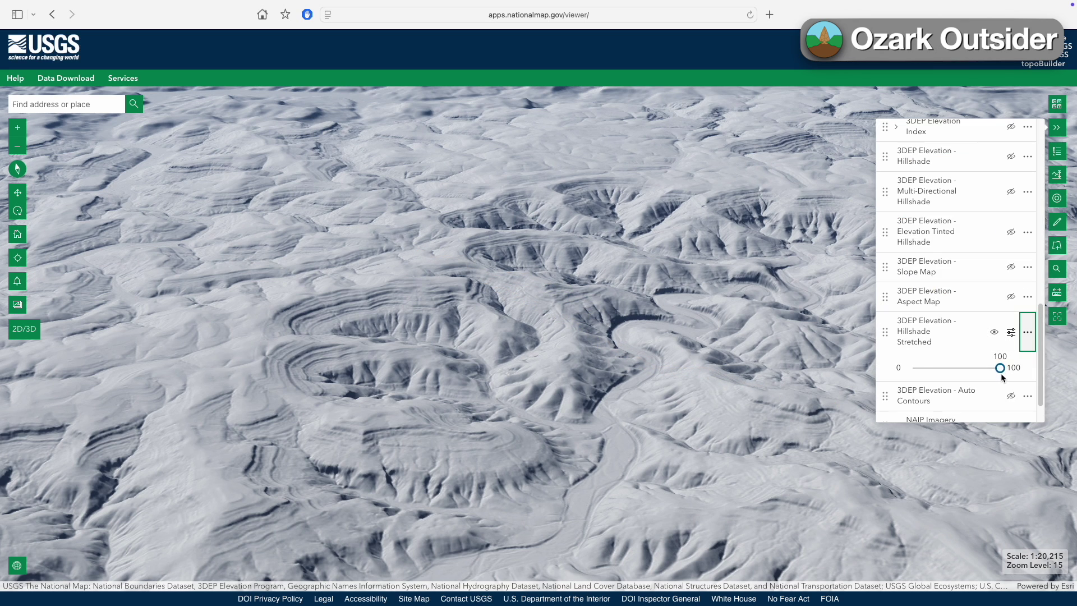
drag(999, 368, 943, 368)
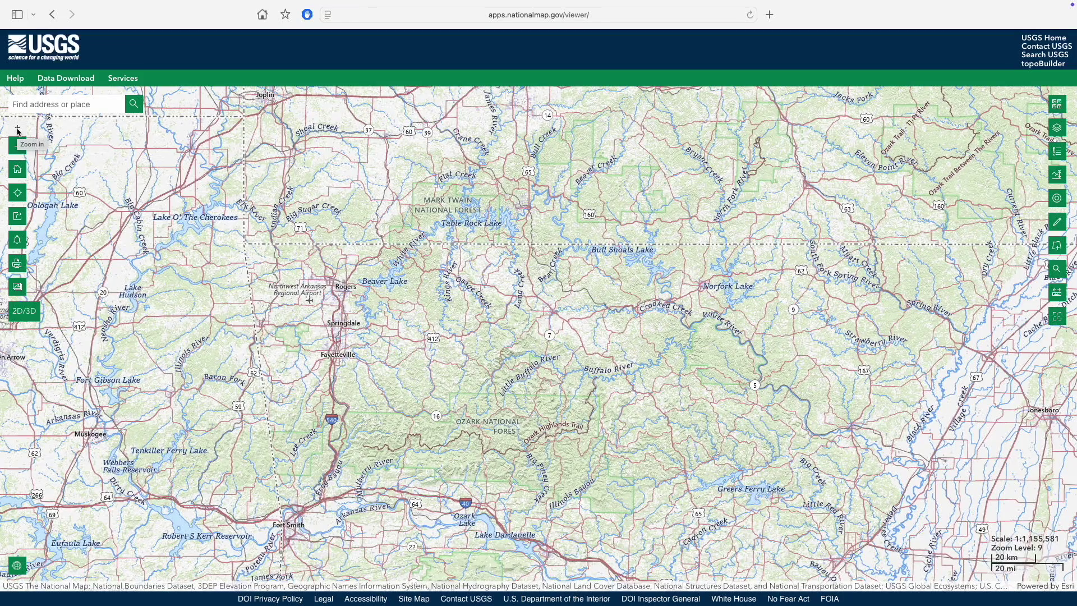
- Switch the 2D map of the area south of Harrison to the USGS Imagery Only basemap
click(18, 130)
click(18, 130)
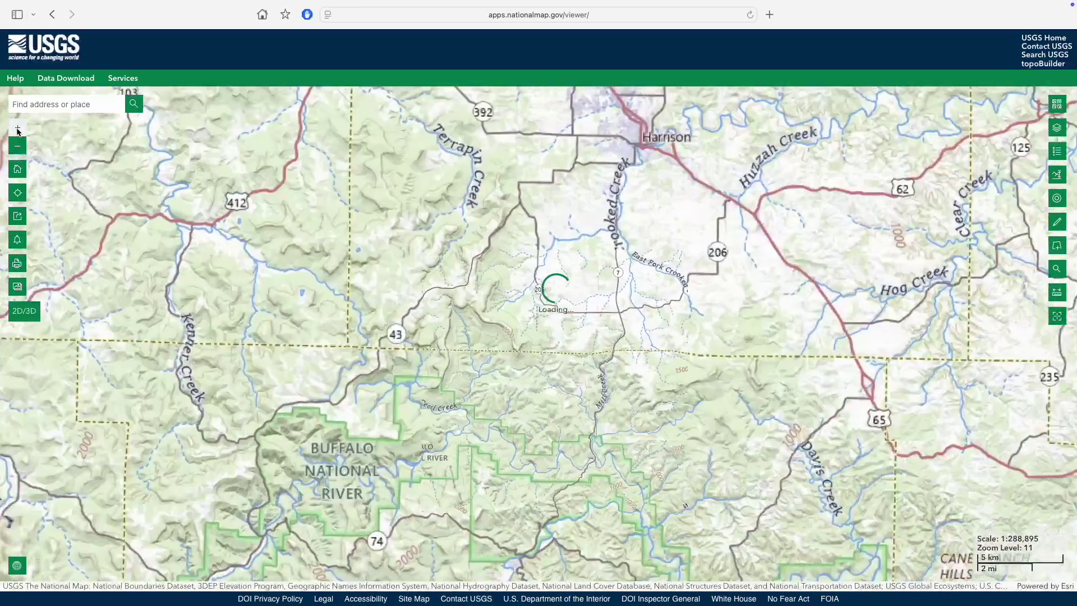
click(17, 131)
click(17, 130)
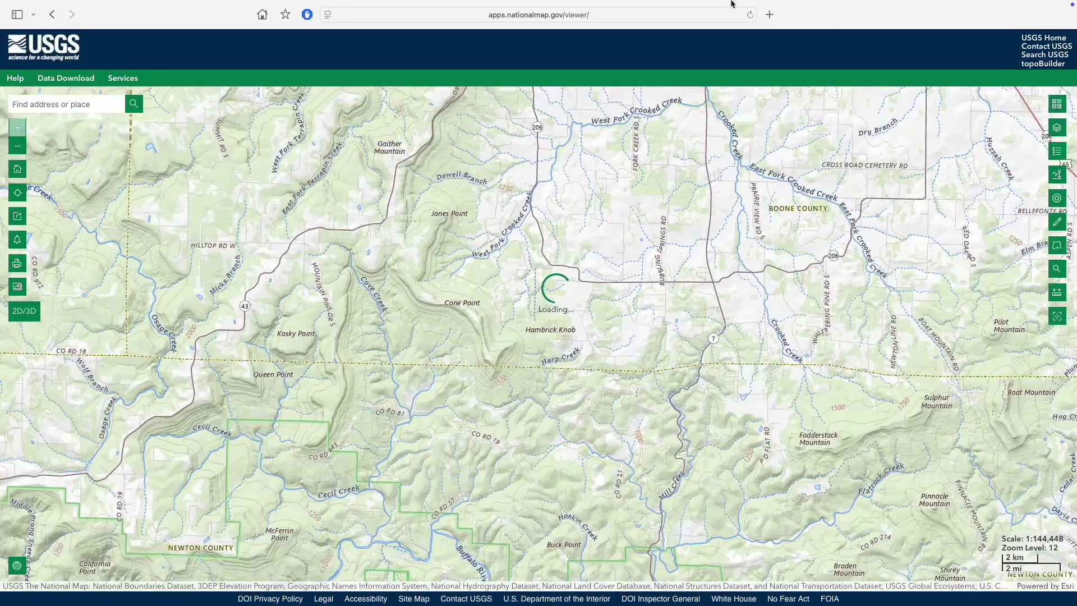
click(1060, 103)
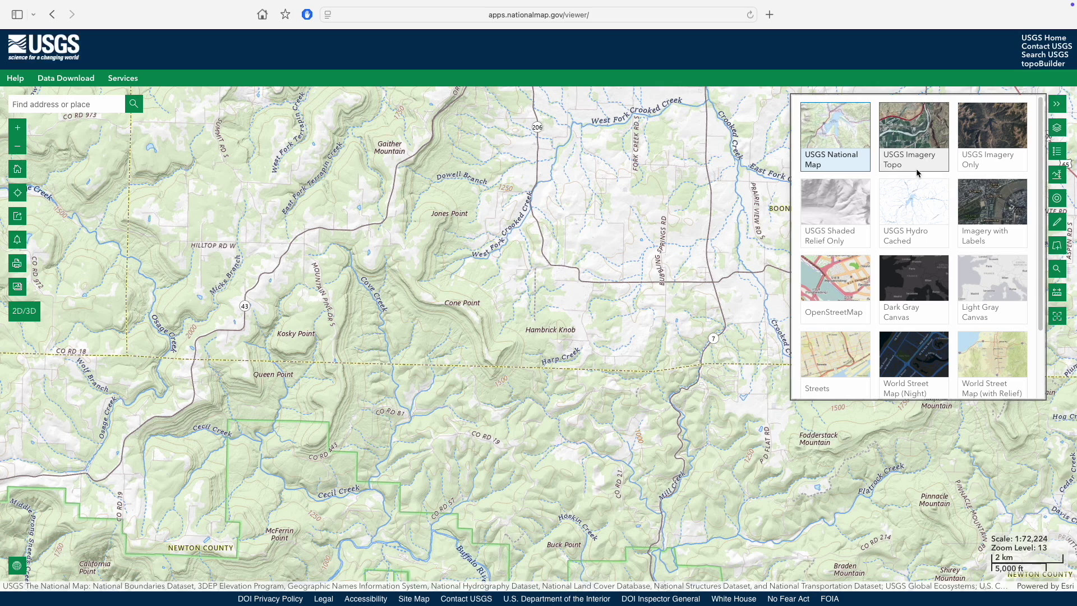
click(987, 132)
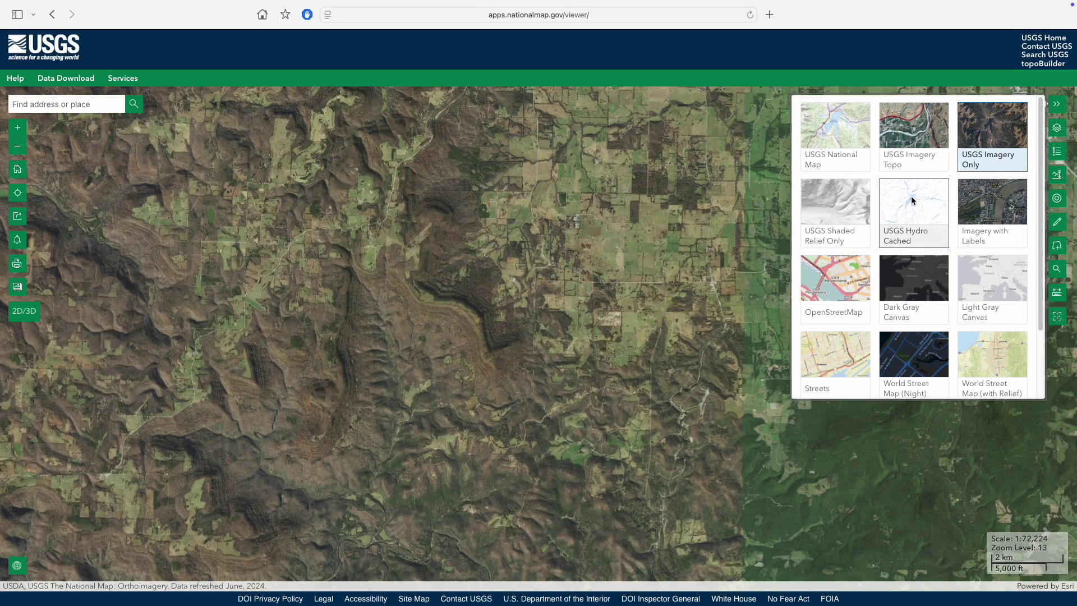
- Try the USGS Hydro Cached basemap, and replace it with the Topographic basemap
click(915, 202)
scroll(922, 252, down, 3)
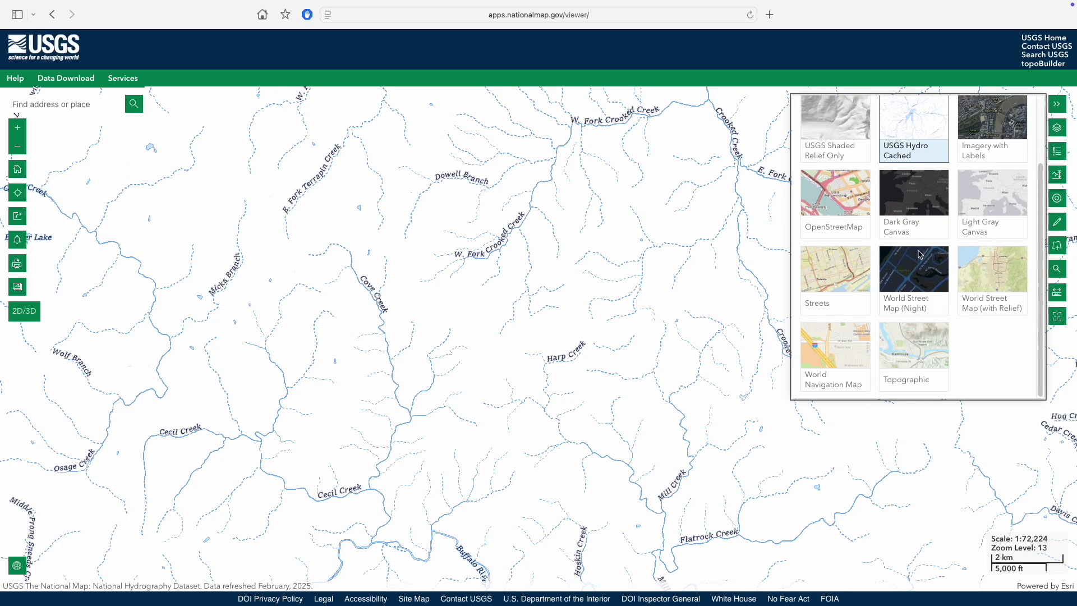
click(909, 349)
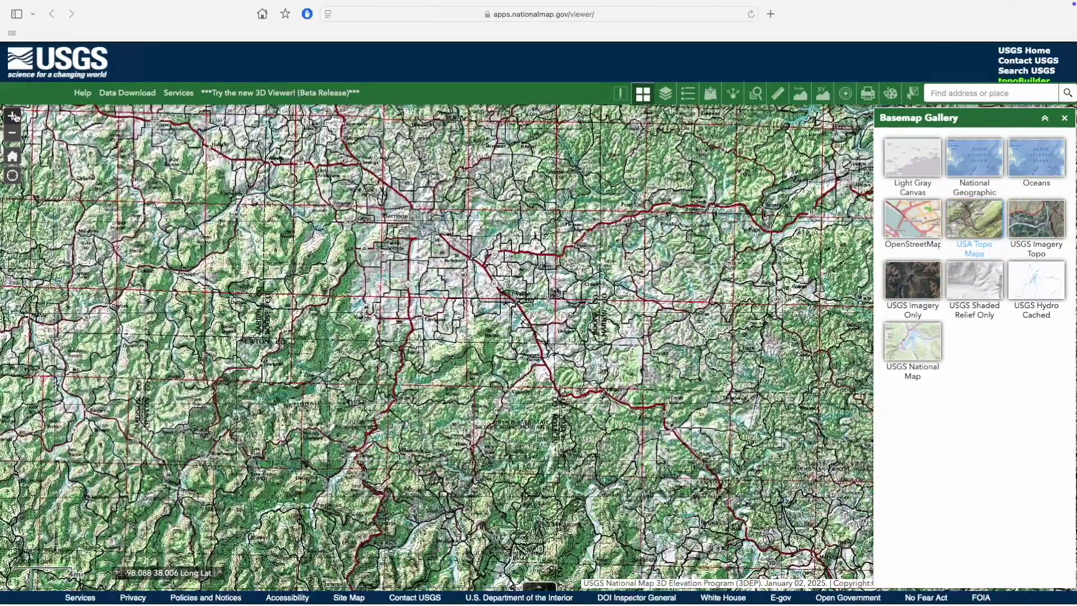
- Examine the terrain south of Harrison on the USA Topo Maps basemap in the old National Map viewer
click(13, 116)
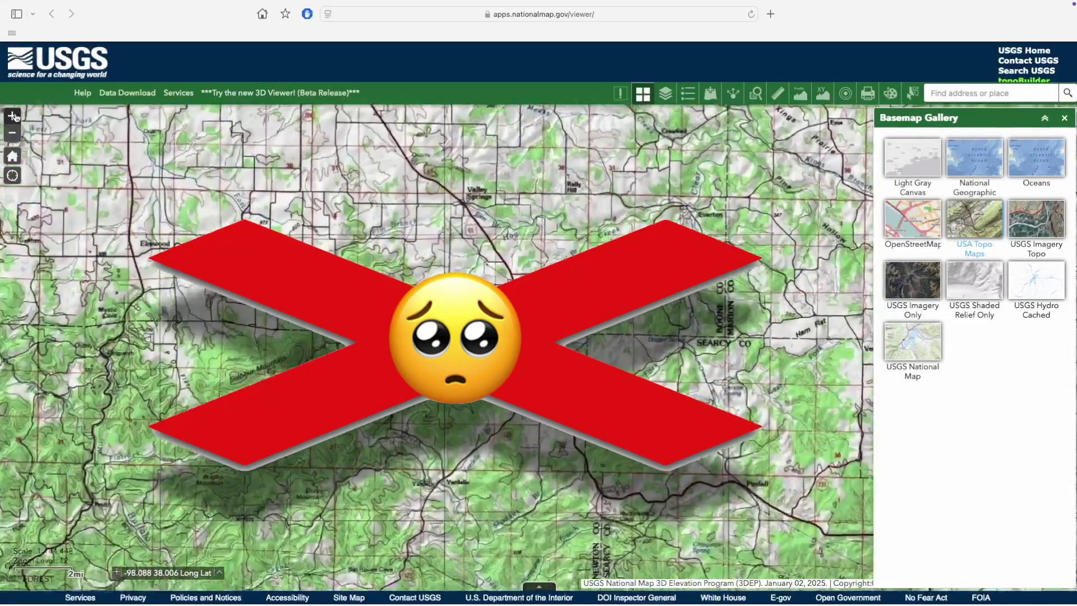
click(13, 116)
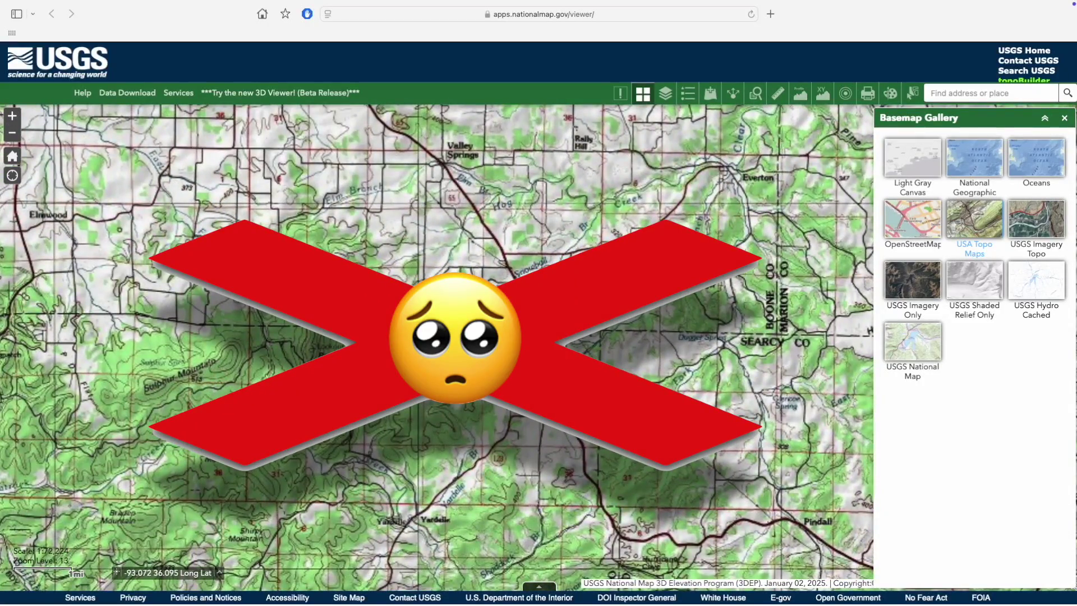
key(Left)
key(Down)
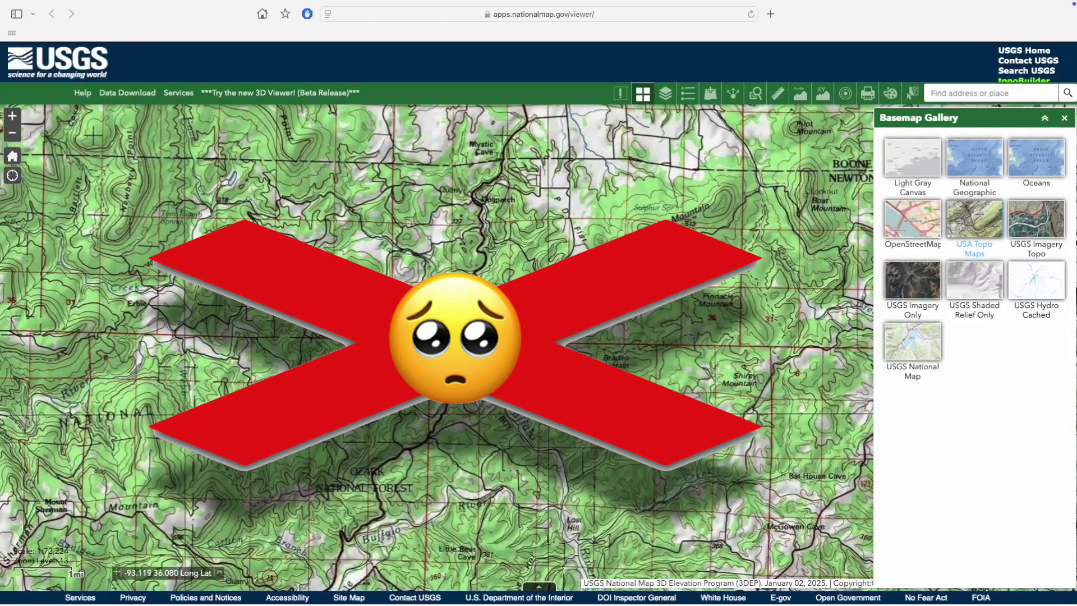
key(Left)
key(Up)
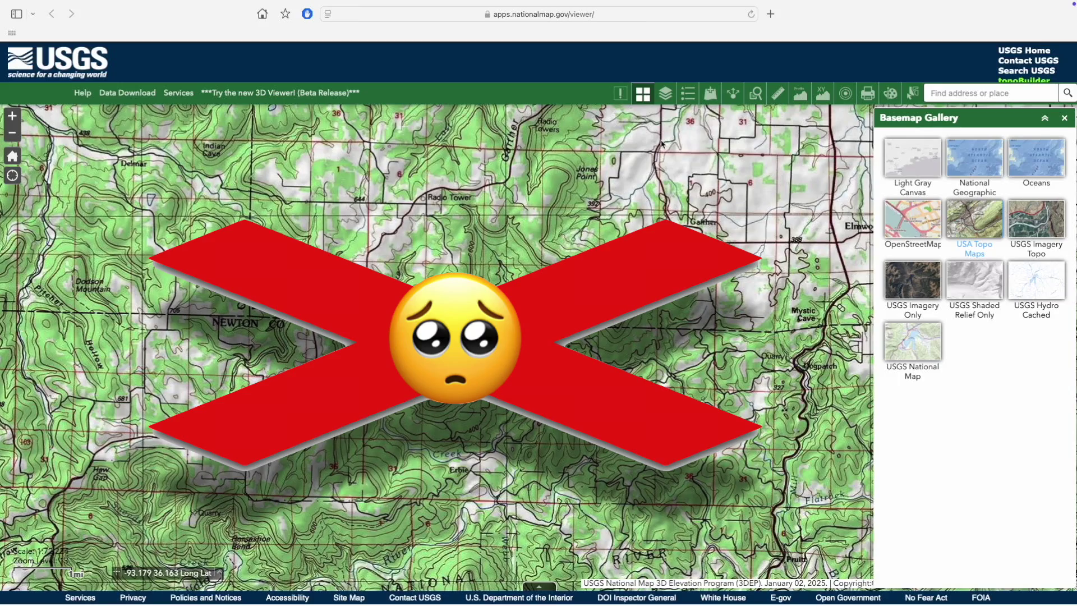
click(644, 90)
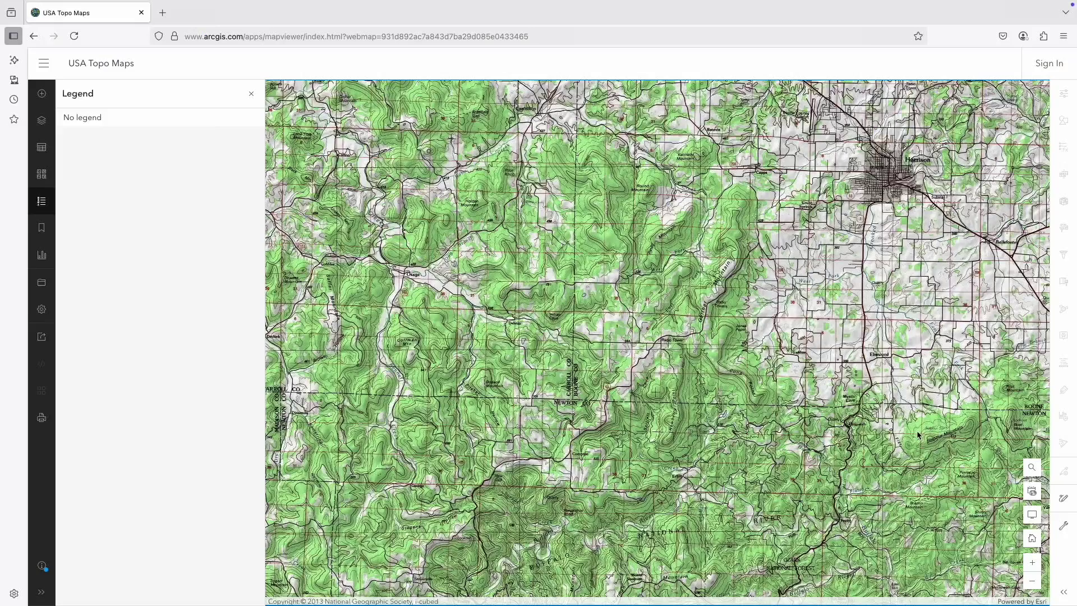
- Examine the contour detail around Gaither on the USA Topo Maps web map in ArcGIS Map Viewer
scroll(824, 401, up, 2)
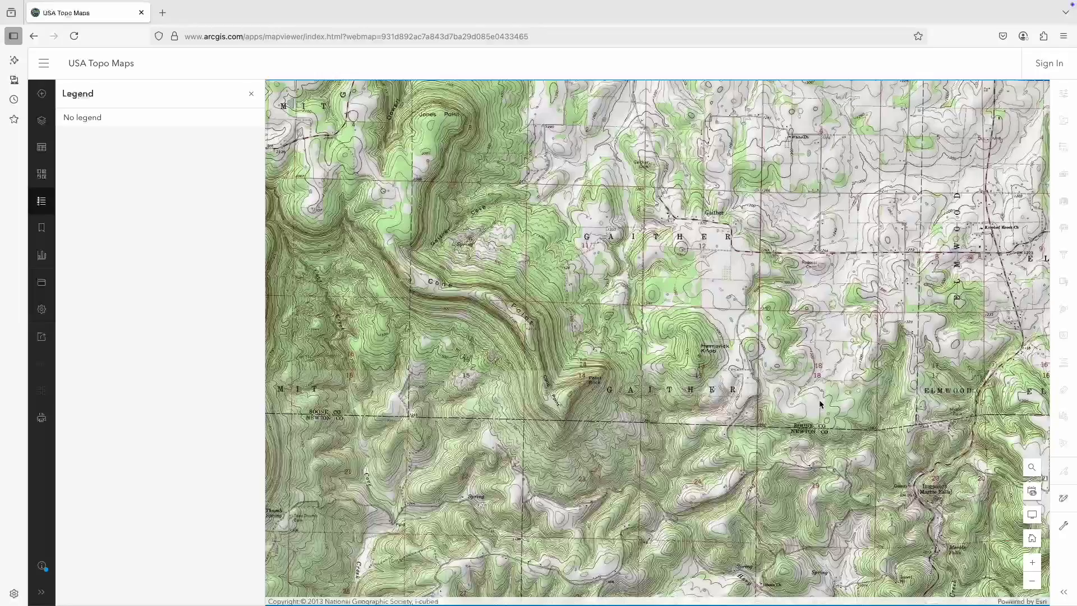
scroll(823, 392, up, 1)
drag(731, 324, 969, 318)
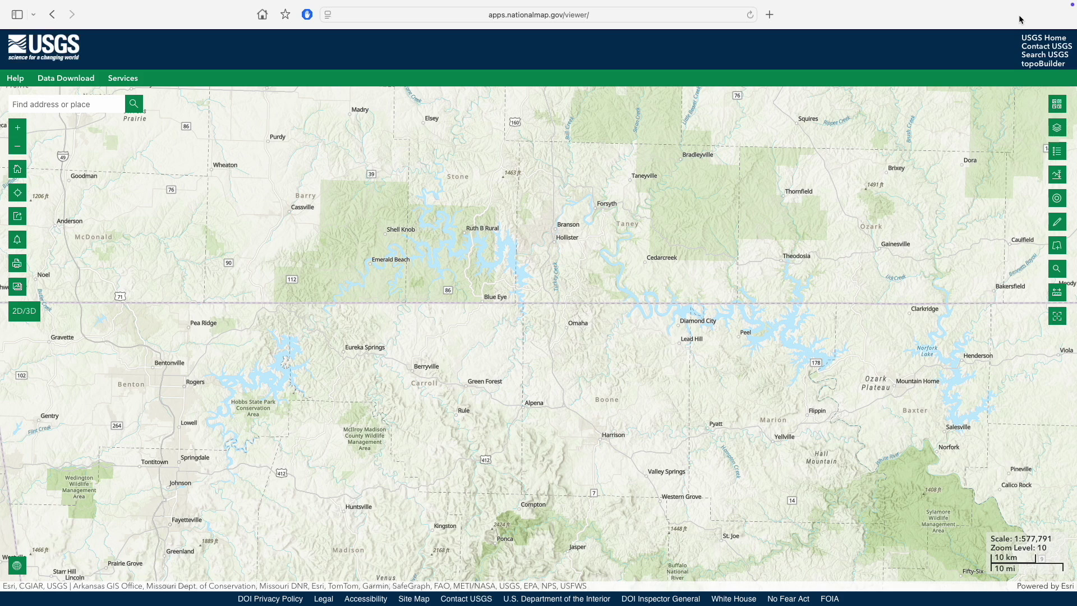
- Look through the layer list and briefly show the 3DEP Elevation - Hillshade Stretched layer, and hide it again
click(1057, 127)
scroll(986, 230, up, 10)
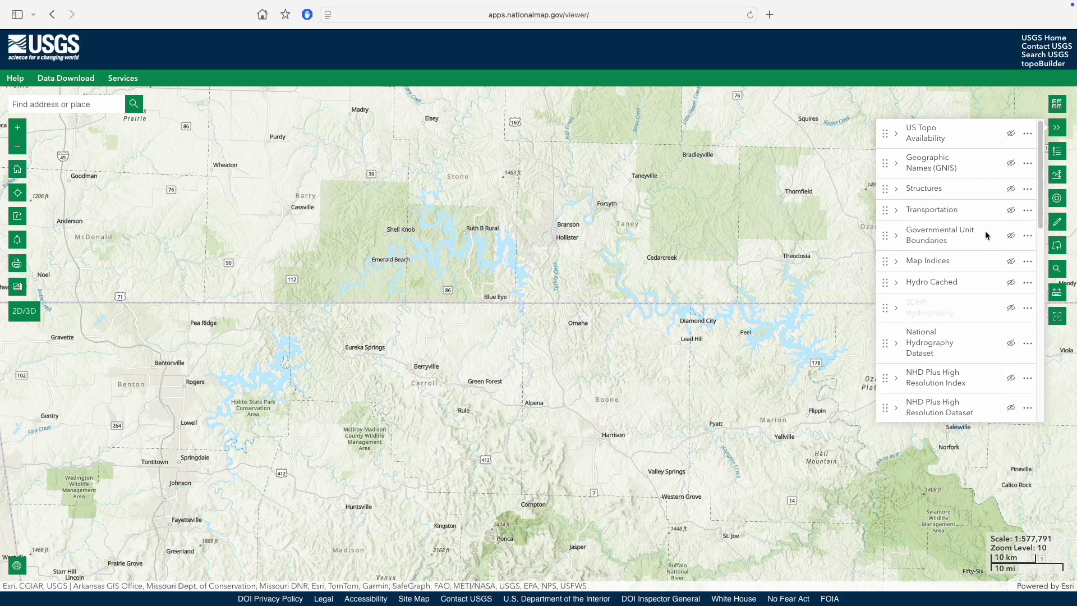
scroll(986, 230, down, 10)
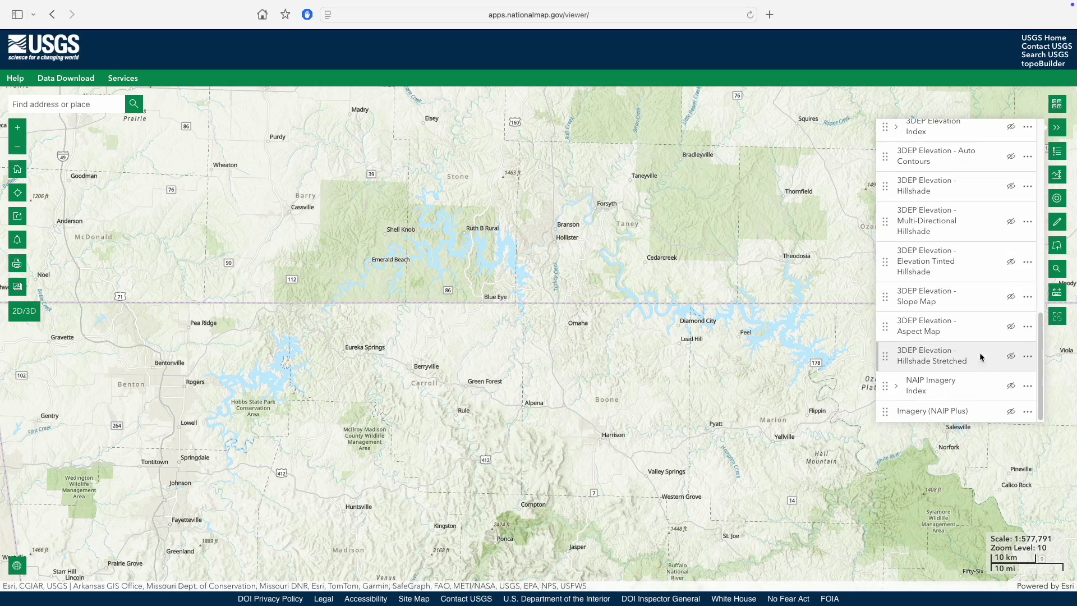
click(1012, 356)
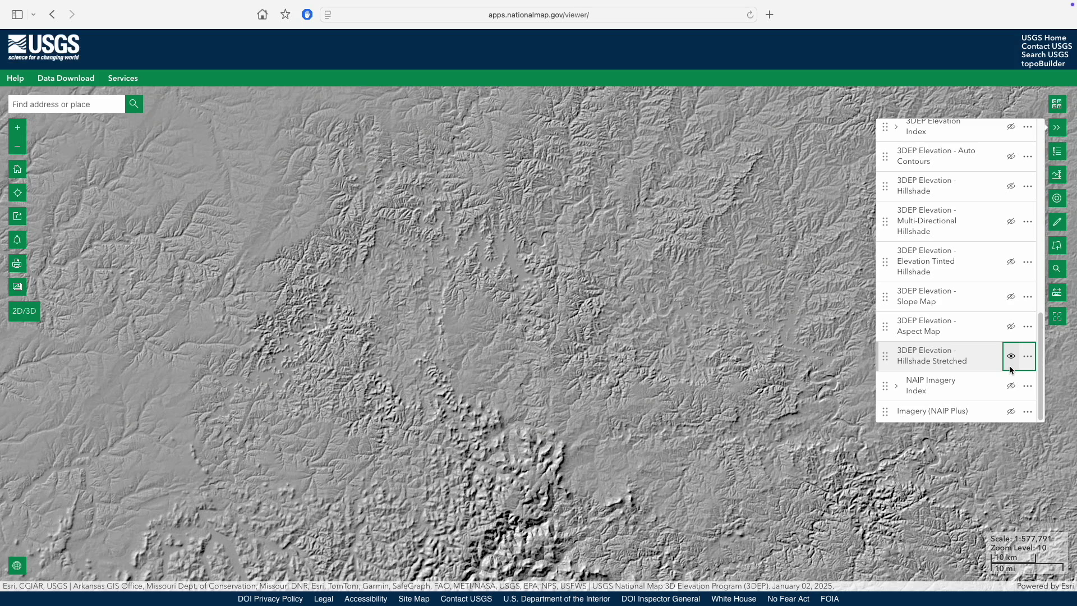
click(1011, 357)
- Preview the NLCD Land Cover L48 (2021) layer, hide it, and show the Imagery (NAIP Plus) layer instead
scroll(970, 297, up, 3)
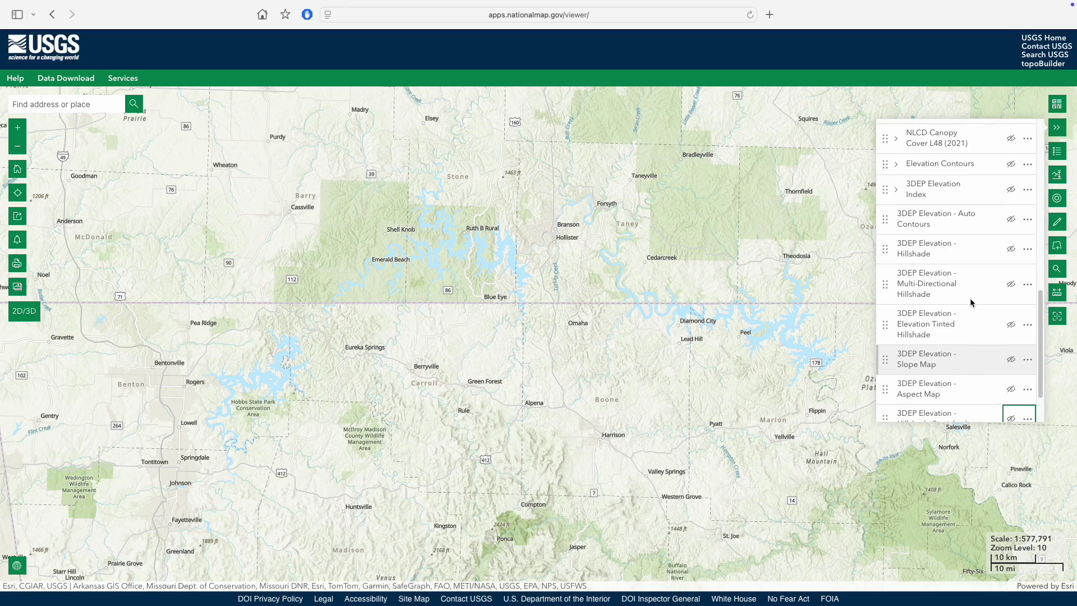
scroll(970, 297, up, 2)
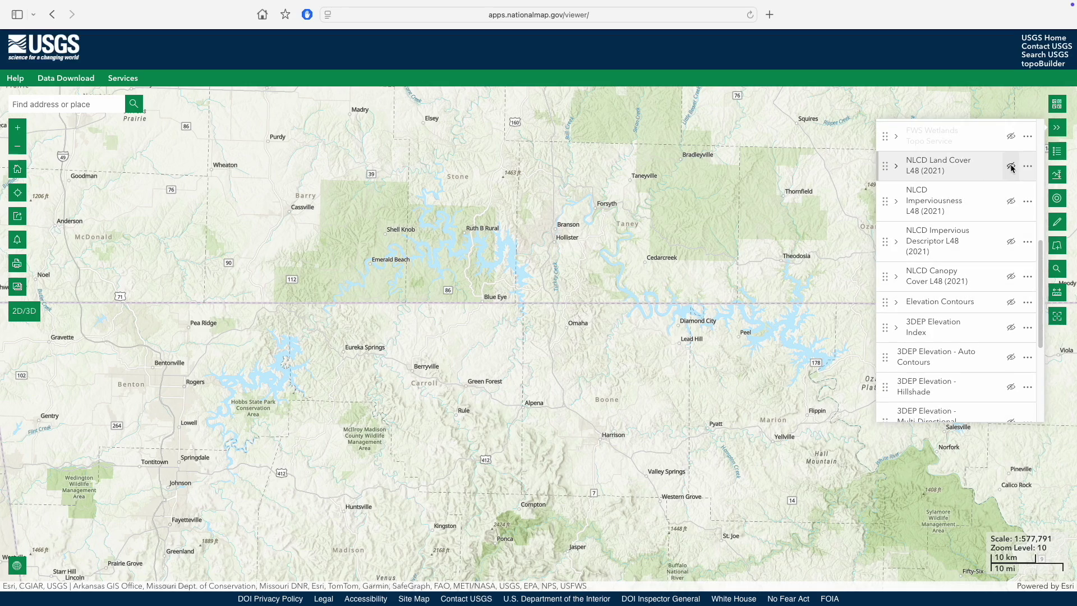
click(1011, 166)
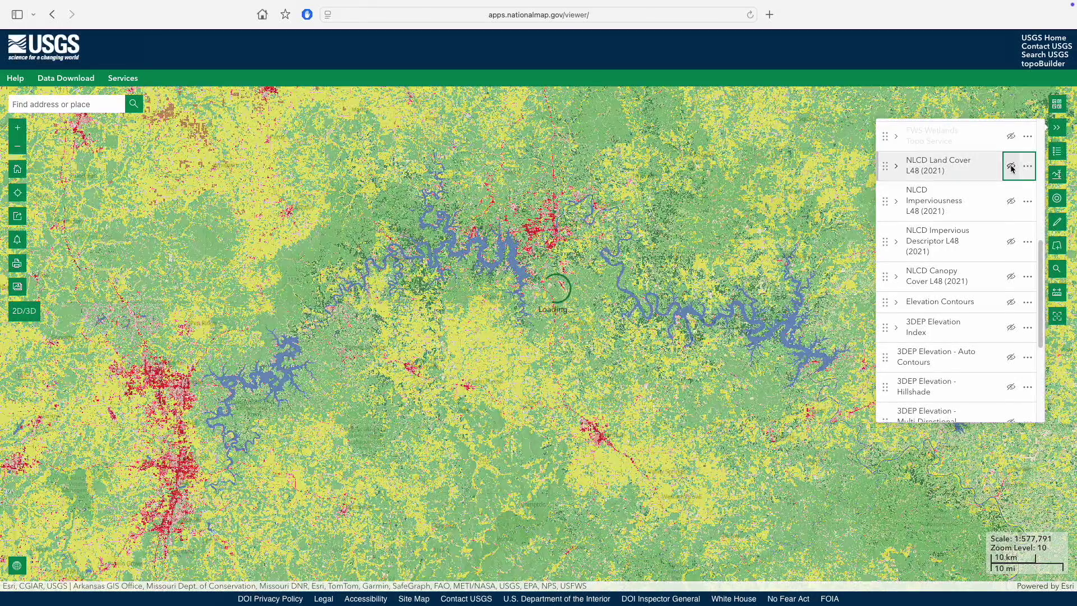
click(1011, 166)
scroll(984, 233, down, 5)
click(1012, 411)
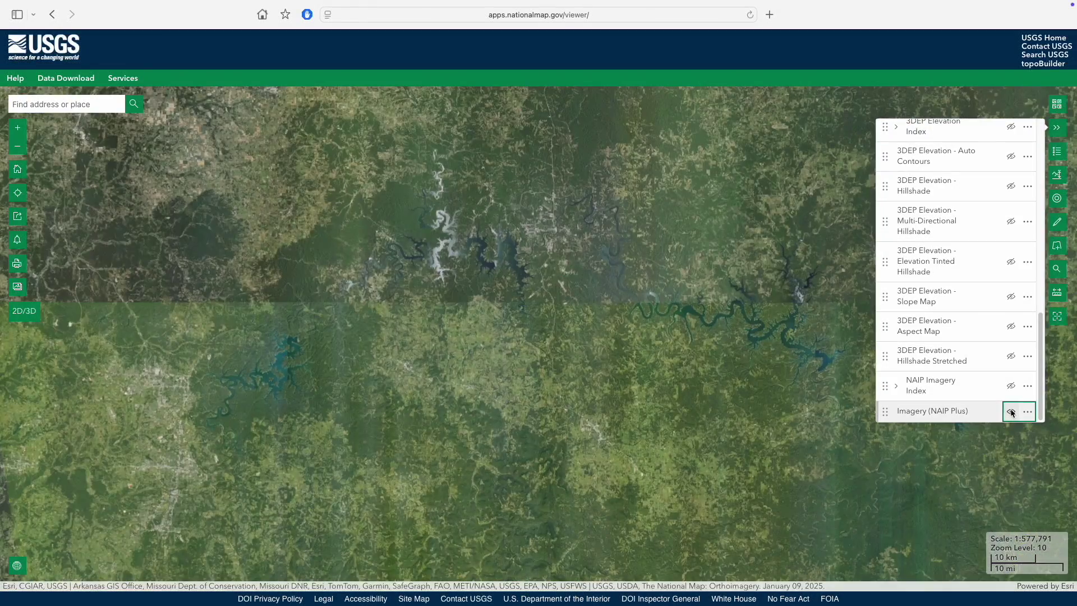
- Turn on the 3DEP Elevation - Hillshade Stretched layer and the Governmental Unit Boundaries layer
click(1011, 356)
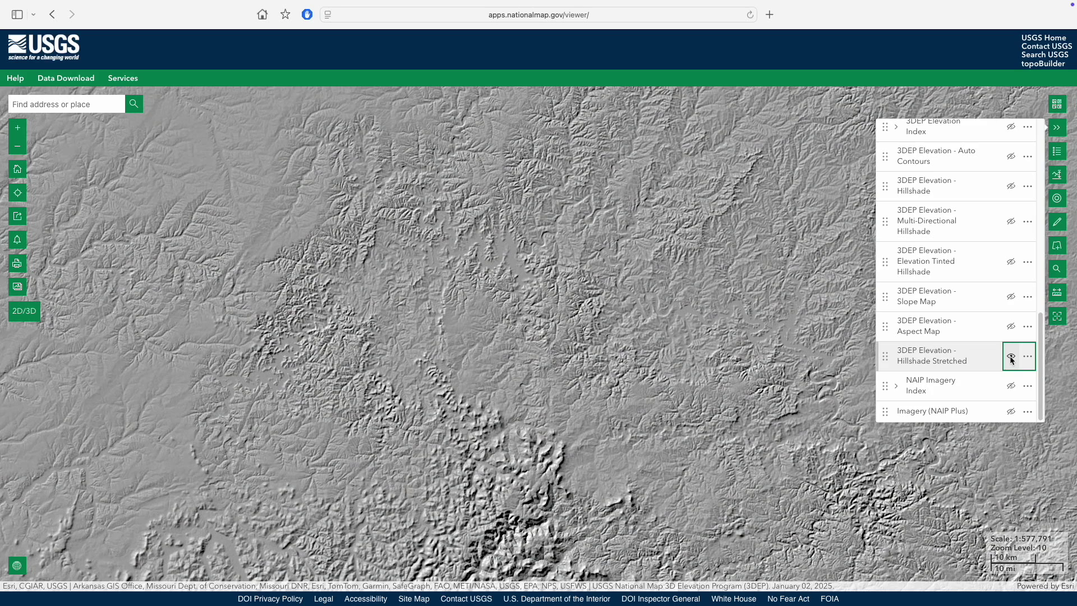
scroll(1002, 342, up, 10)
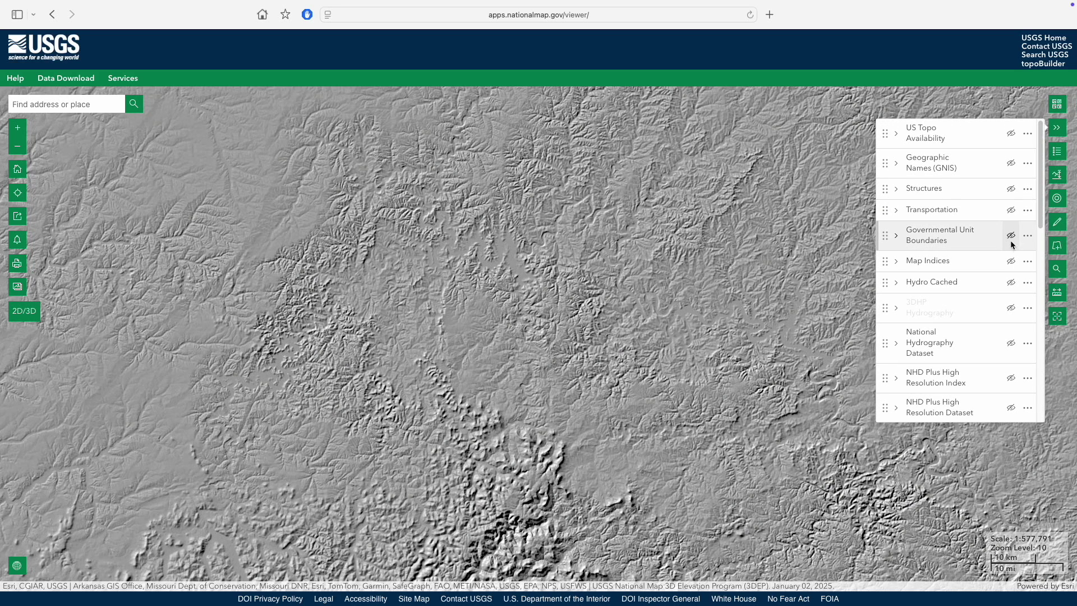
click(1011, 236)
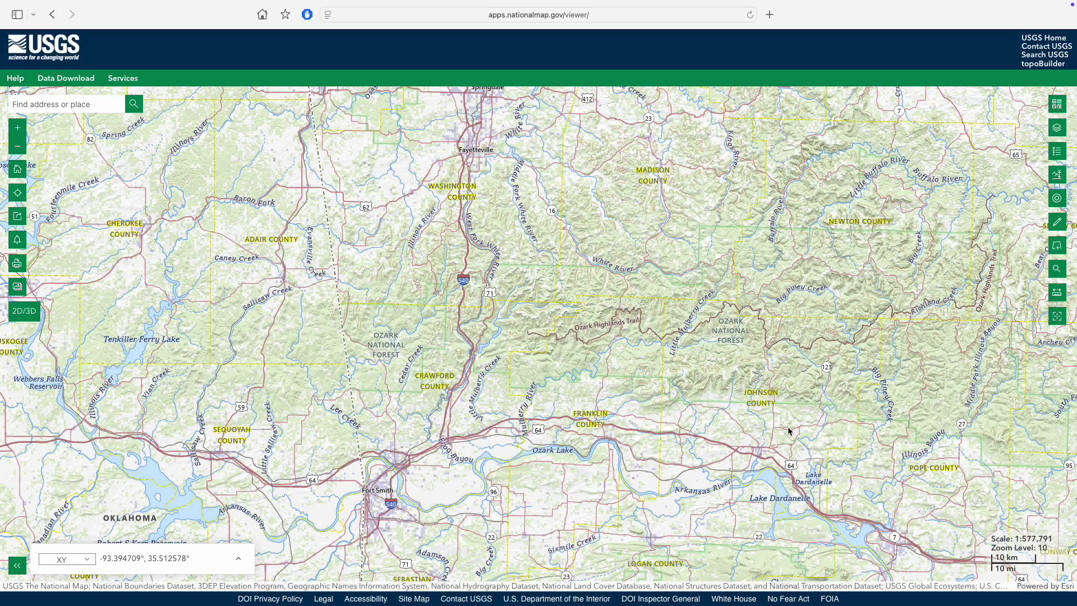
- Switch the map to the 3D view for the area around Horsehead Creek and West Fork Horsehead Creek in Johnson County
scroll(788, 431, up, 1)
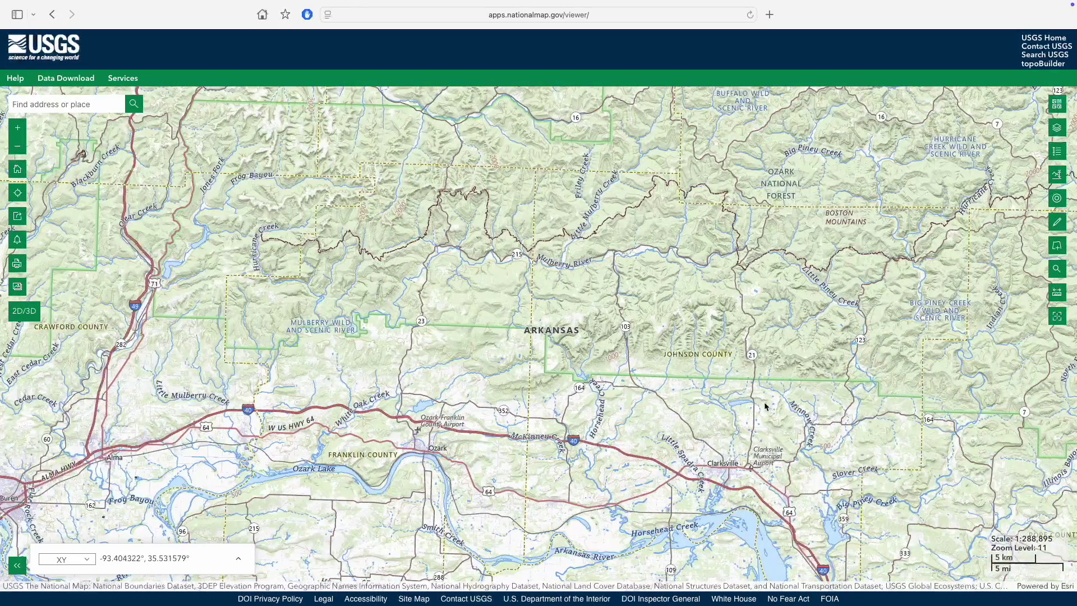
scroll(755, 396, up, 1)
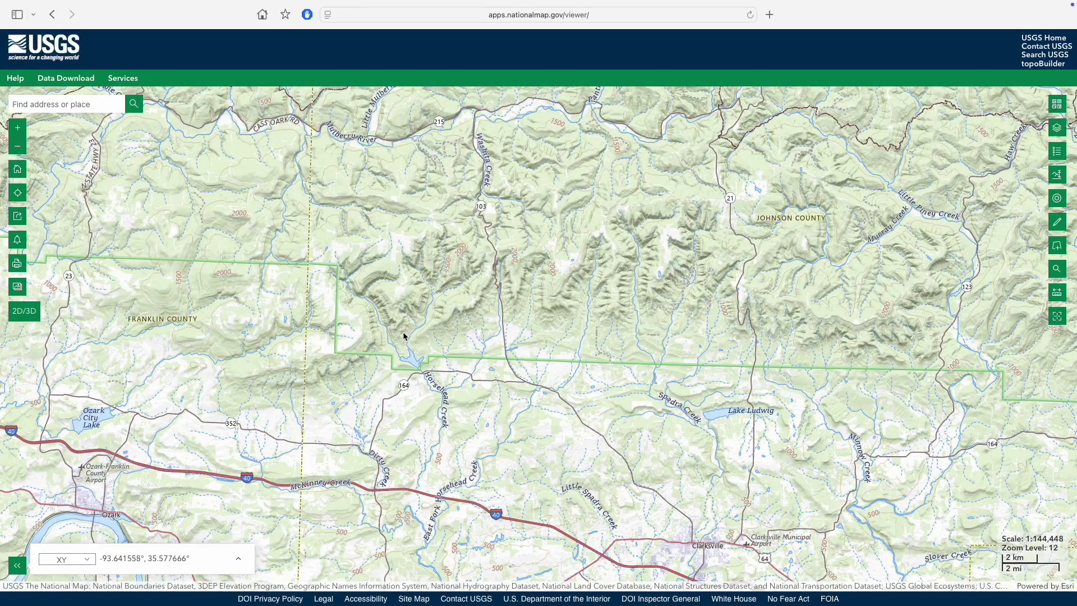
scroll(402, 341, up, 1)
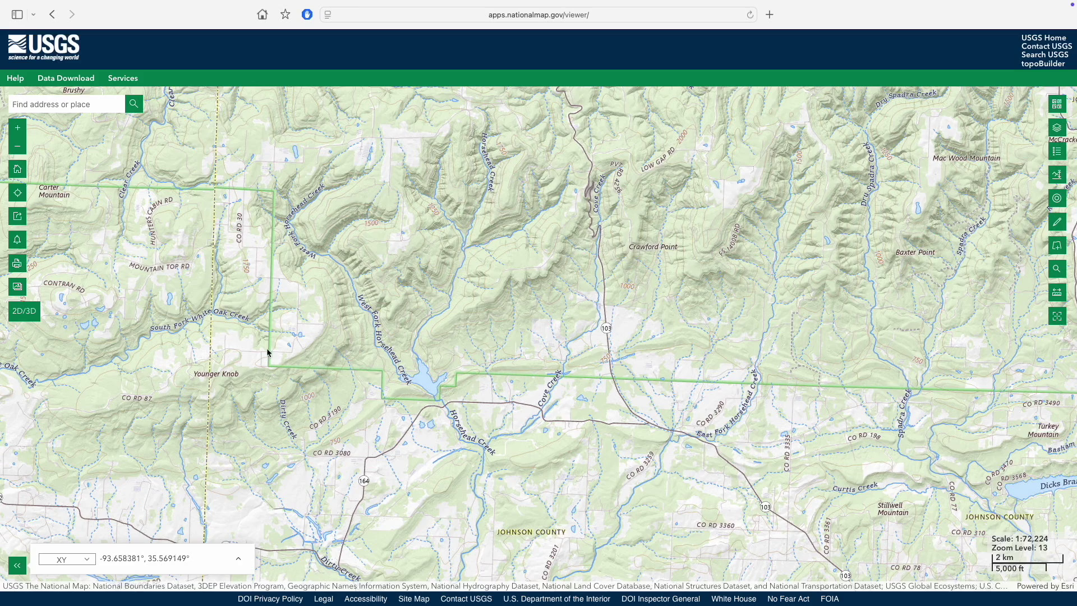
click(20, 313)
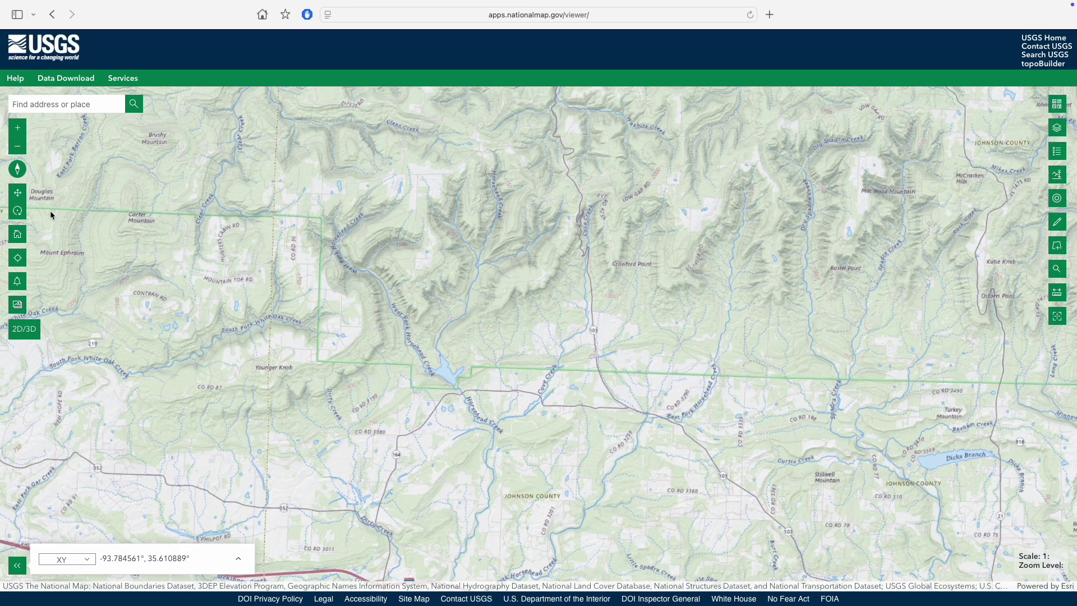
- Examine the 3D terrain around the Horsehead Creek reservoir by panning, rotating and tilting to a close oblique view at zoom level 15
click(18, 195)
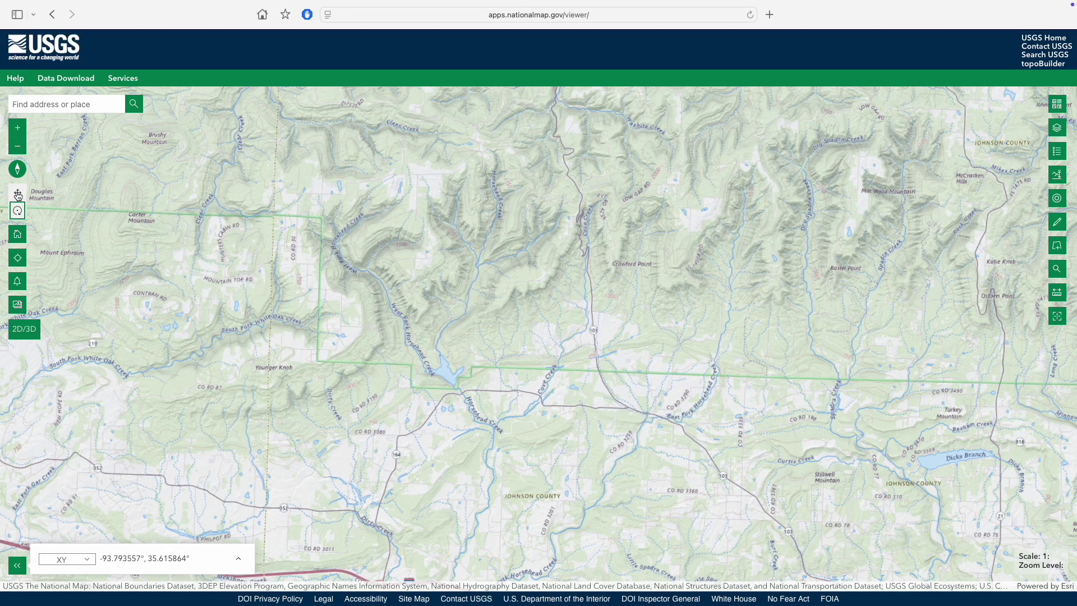
drag(461, 309, 510, 312)
click(23, 215)
drag(494, 353, 340, 197)
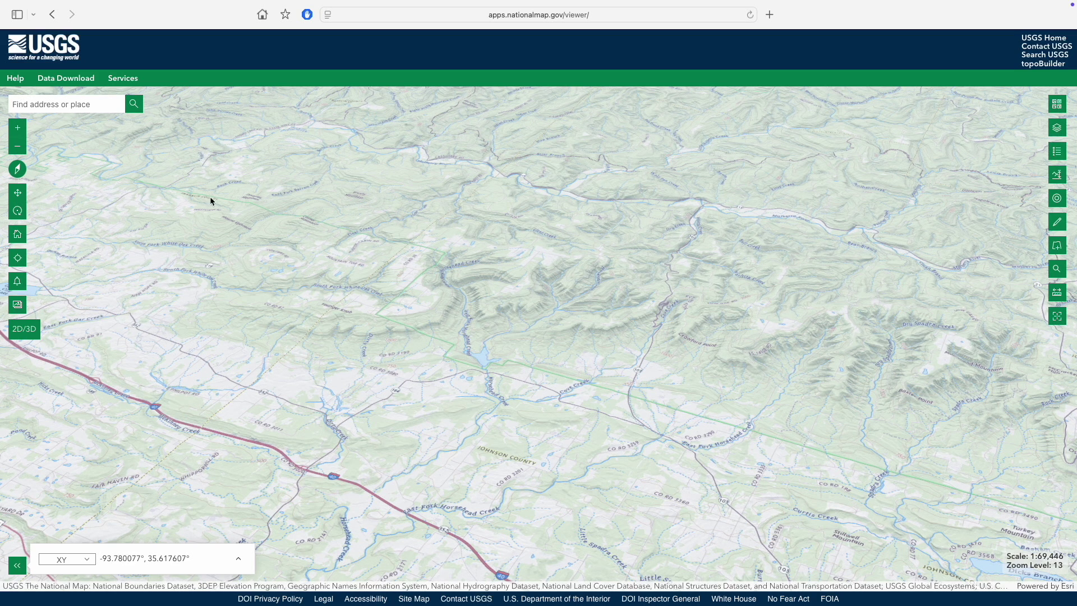
click(17, 192)
drag(385, 267, 320, 260)
right_drag(320, 265, 333, 208)
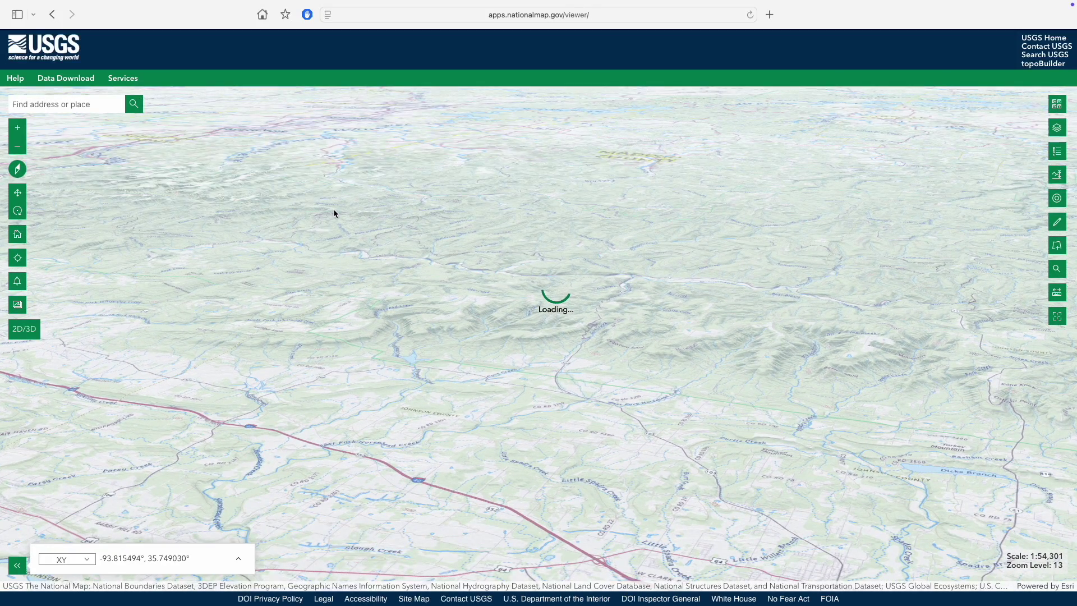
drag(361, 284, 360, 283)
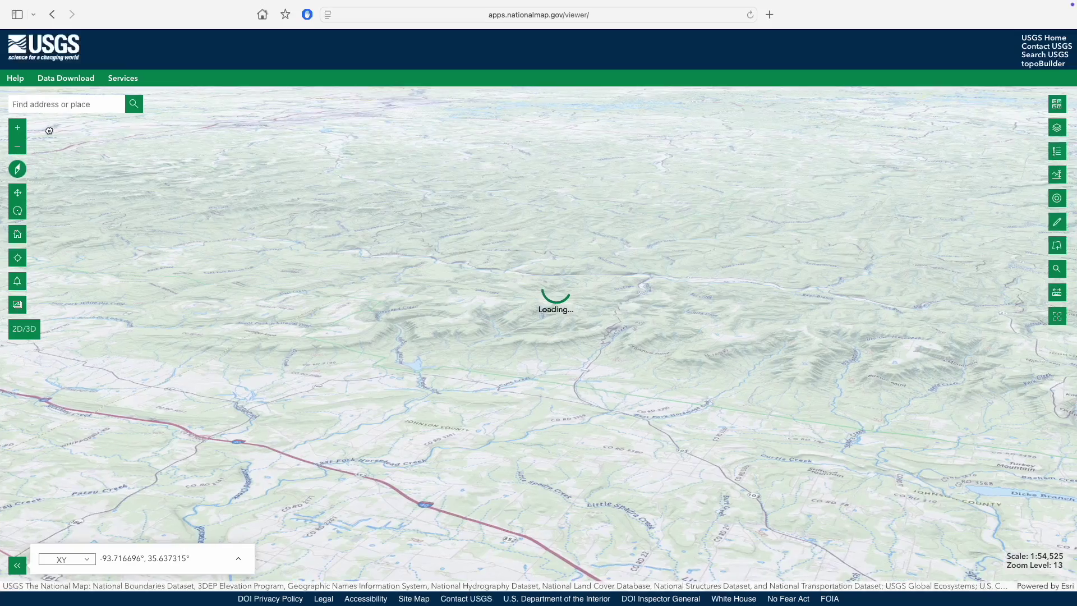
click(17, 128)
click(17, 129)
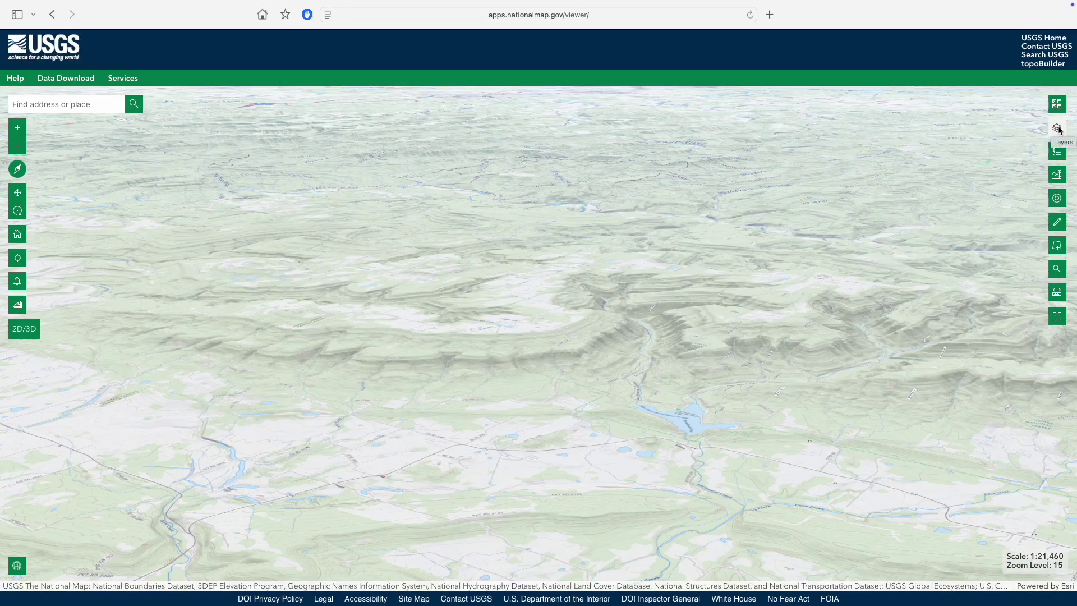
- Show the 3DEP Elevation - Elevation Tinted Hillshade layer on the 3D terrain and inspect the plateau edges and valleys
click(1058, 129)
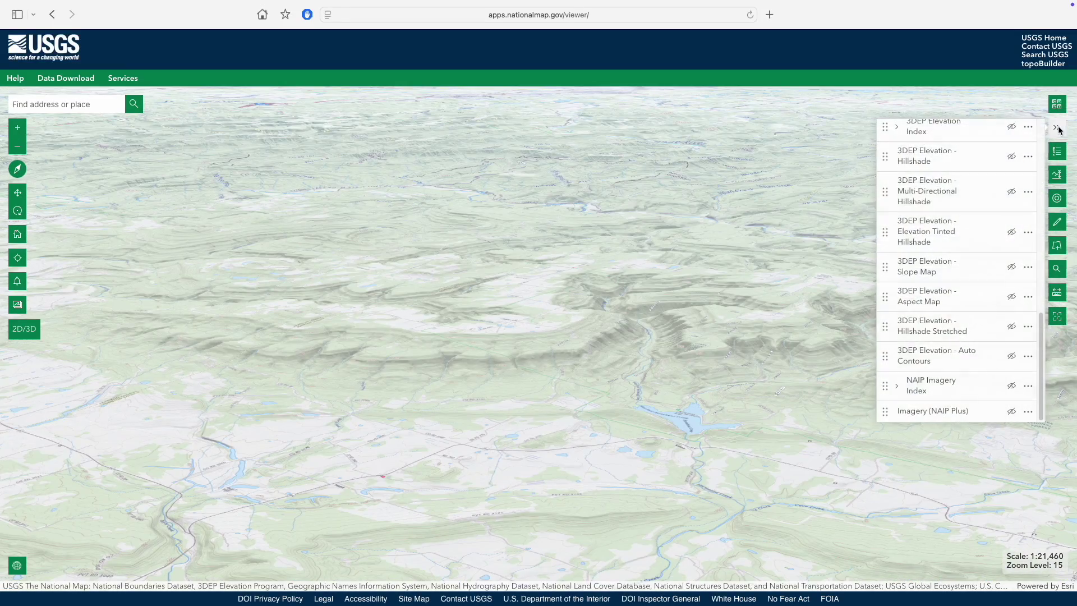
click(1011, 231)
click(1057, 129)
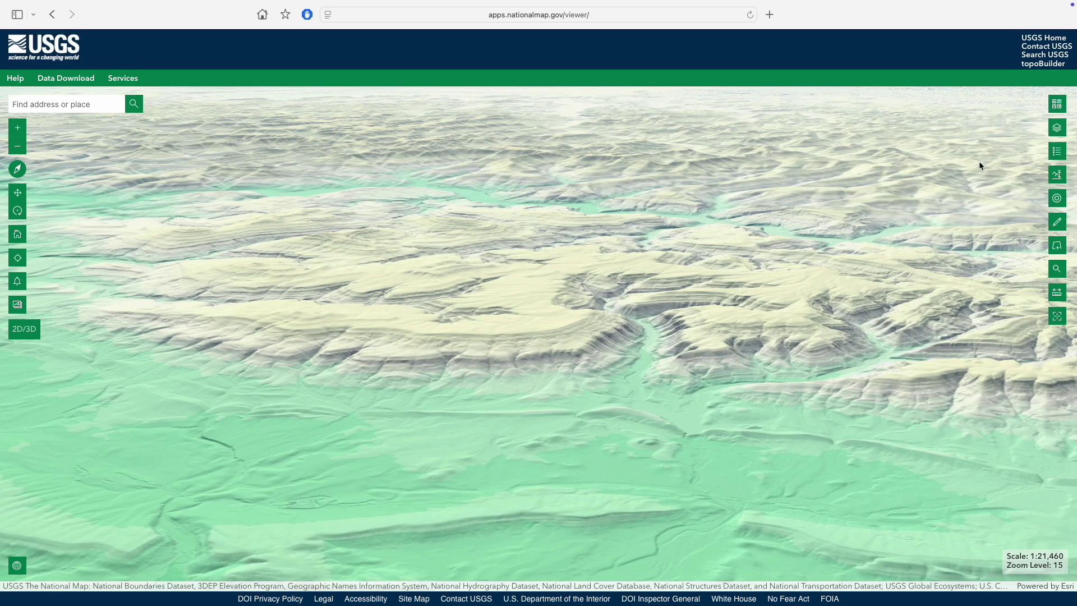
drag(553, 324, 533, 332)
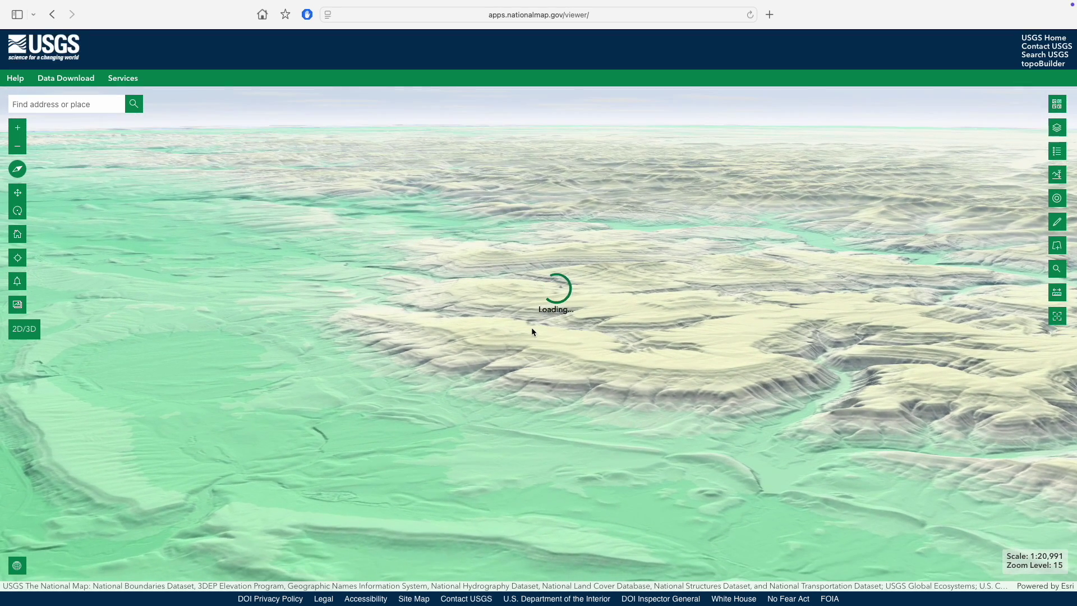
drag(756, 382, 655, 361)
scroll(656, 362, up, 2)
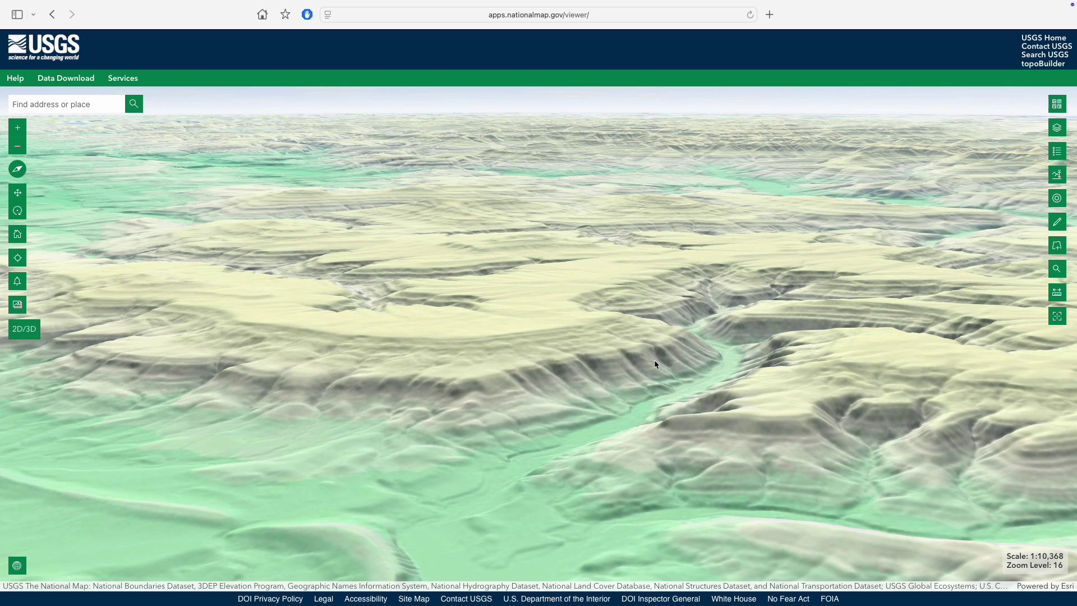
scroll(656, 364, down, 3)
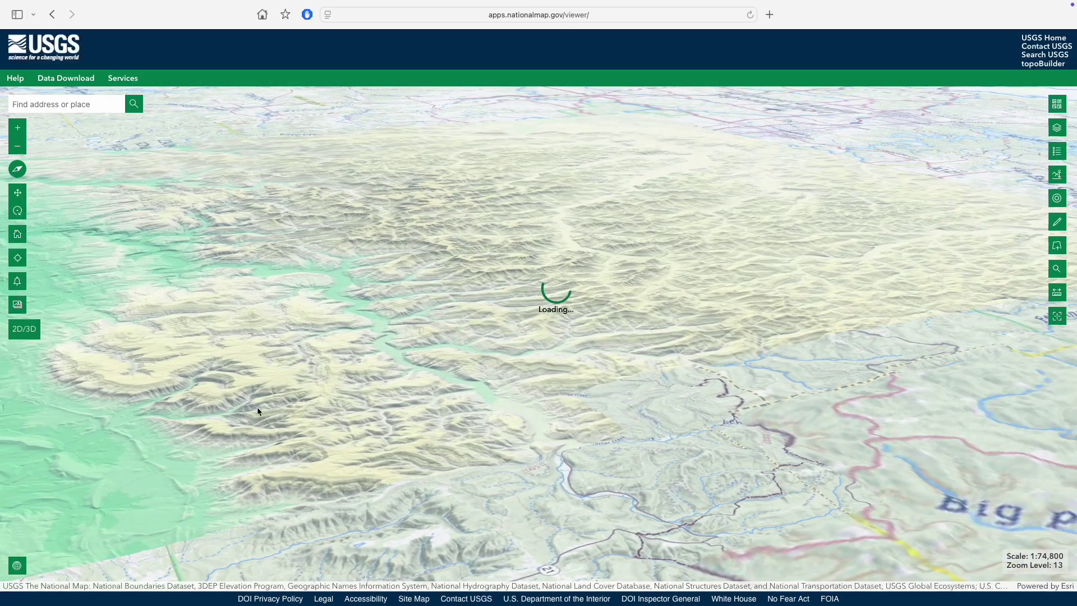
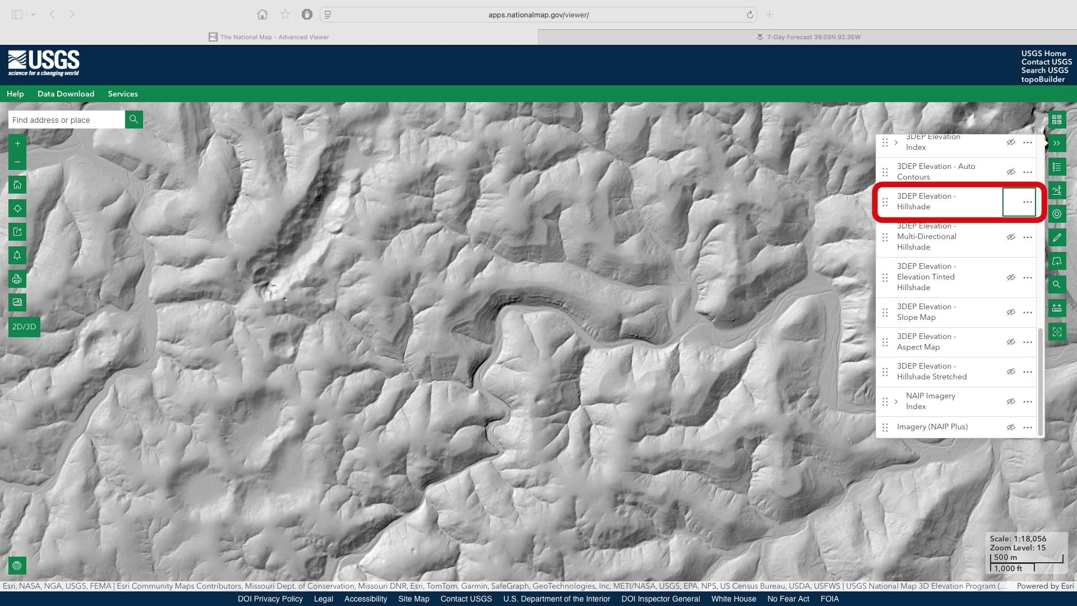
- Compare the 3DEP Elevation Multi-Directional Hillshade, Elevation Tinted Hillshade and Auto Contours layers on the 2D map
click(943, 371)
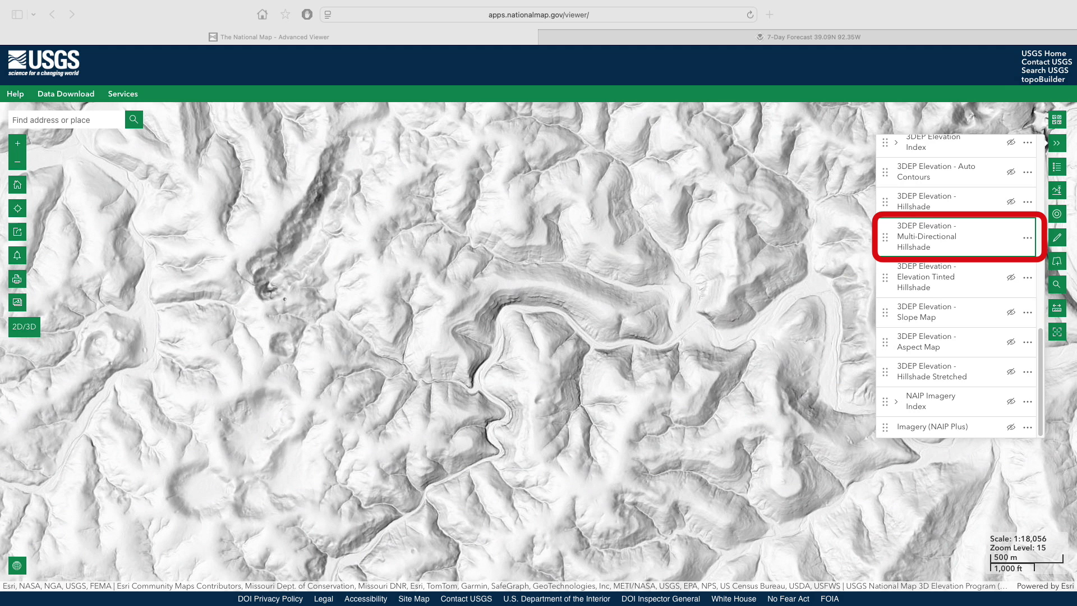
click(1011, 277)
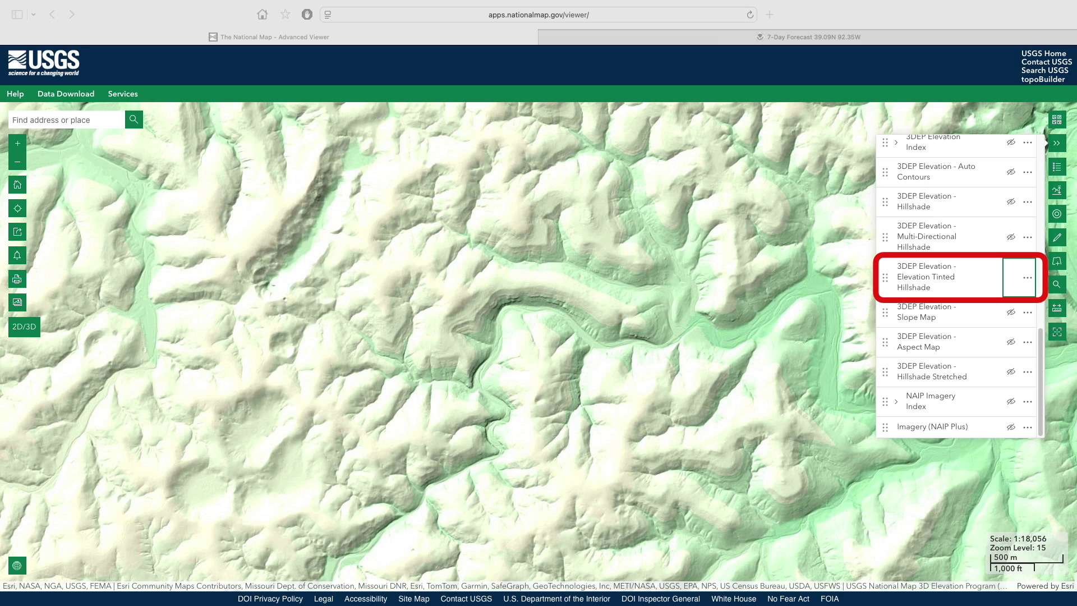
click(1010, 171)
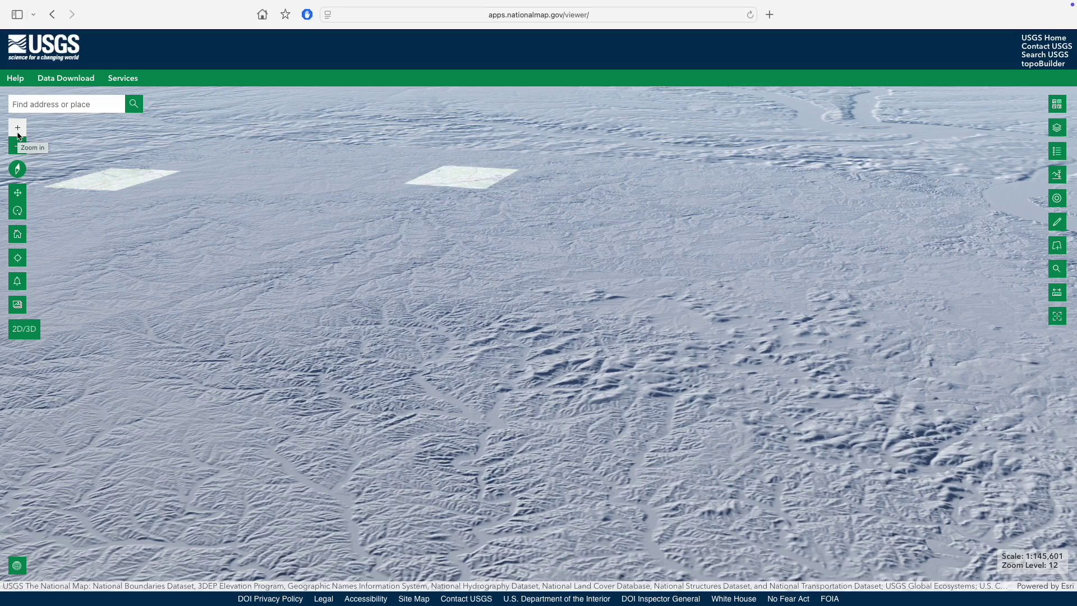
- Show the Imagery (NAIP Plus) layer and move it above the 3DEP Elevation - Hillshade Stretched layer in the layer order
click(17, 129)
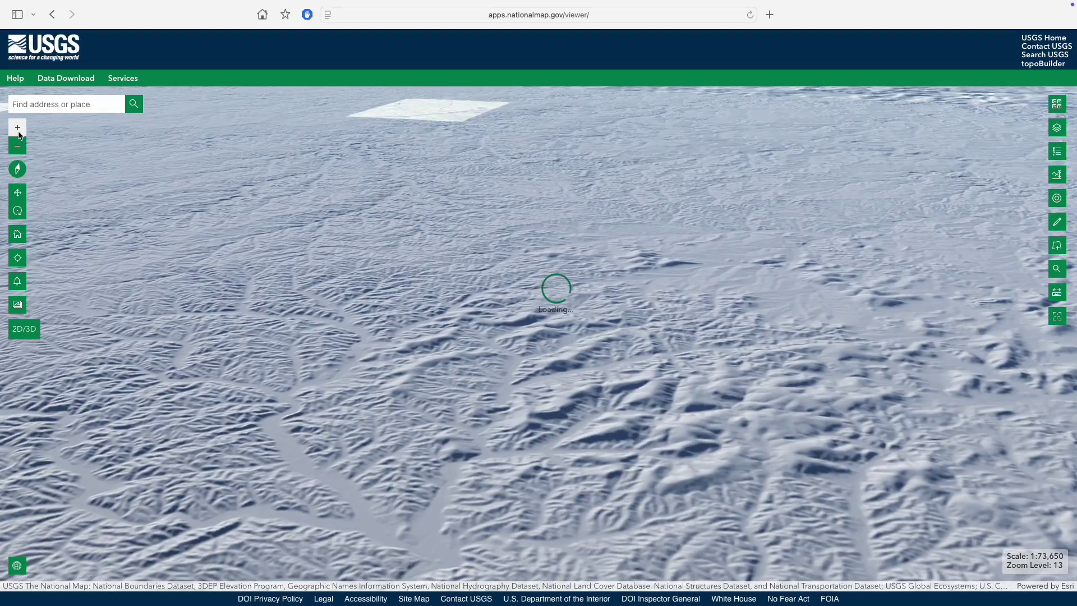
click(17, 128)
click(17, 128)
click(18, 133)
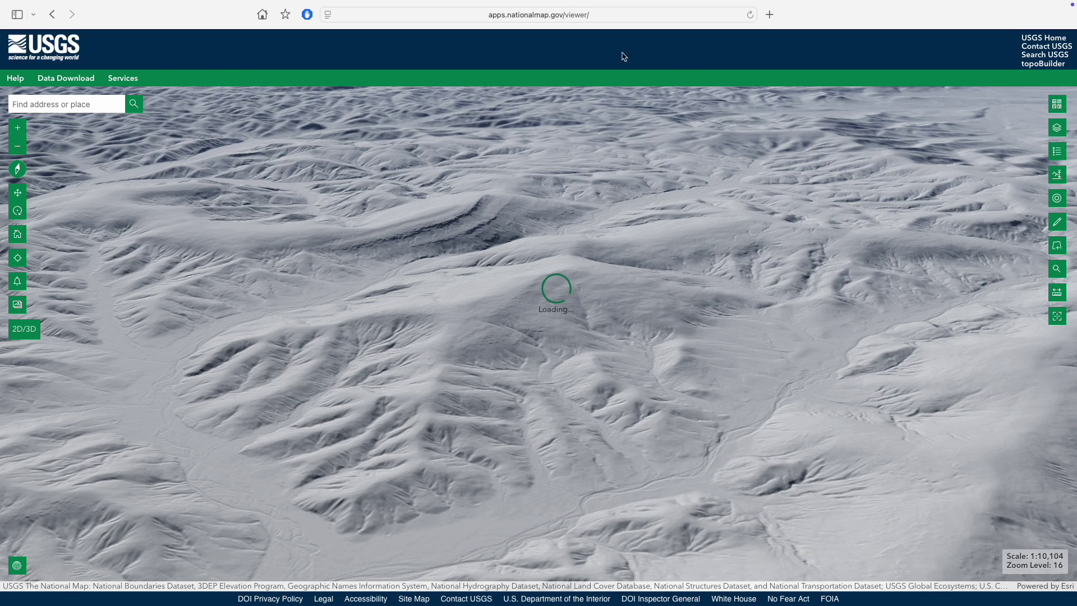
click(1061, 130)
scroll(965, 284, down, 1)
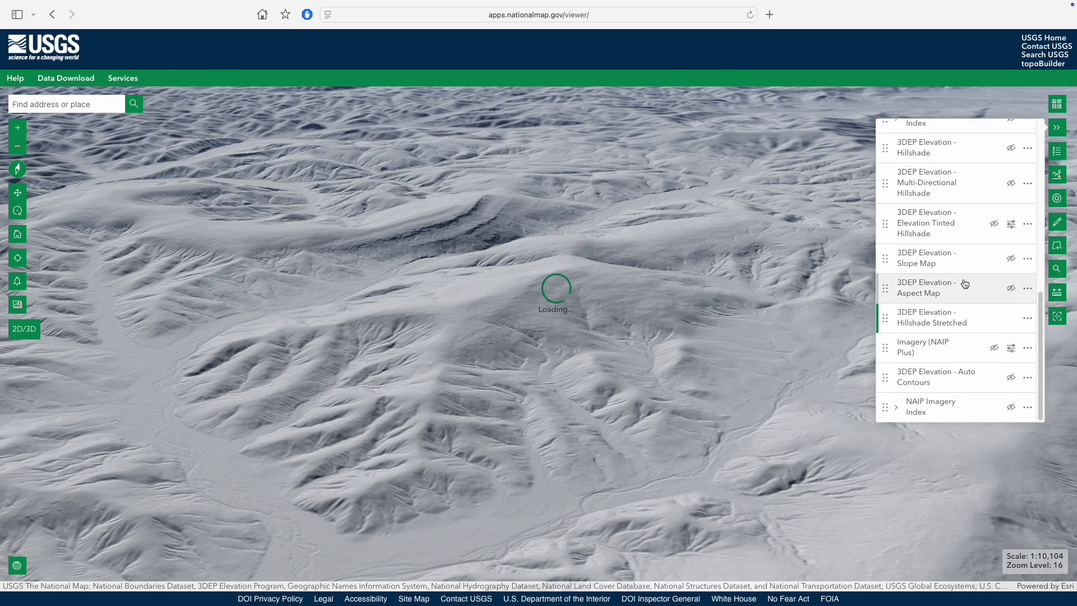
click(994, 349)
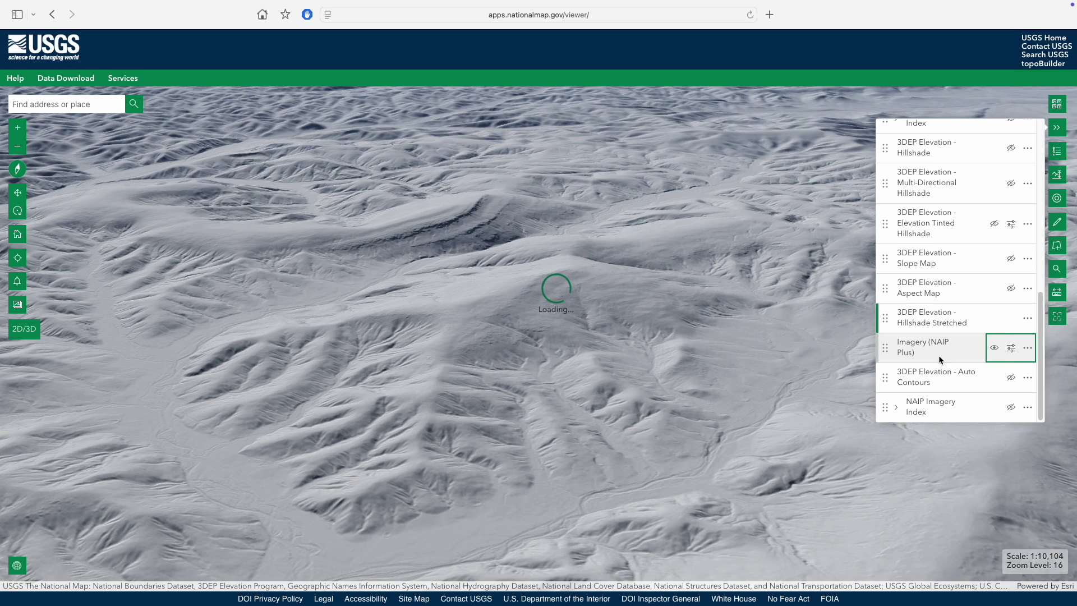
drag(886, 350, 885, 312)
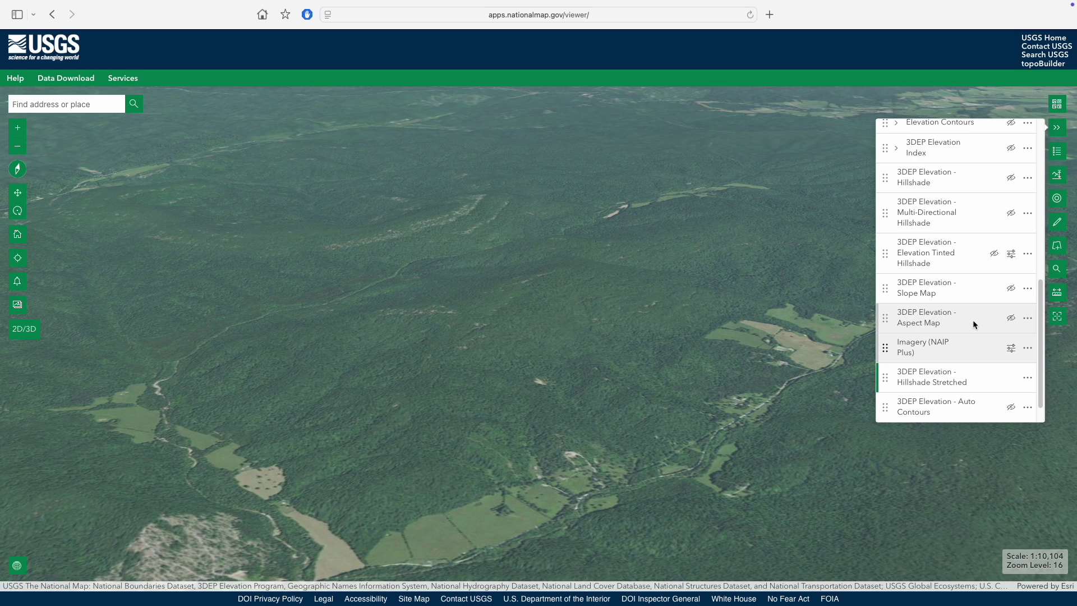
- Lower the opacity of the Imagery (NAIP Plus) layer and of the 3DEP Elevation - Hillshade Stretched layer
click(1011, 349)
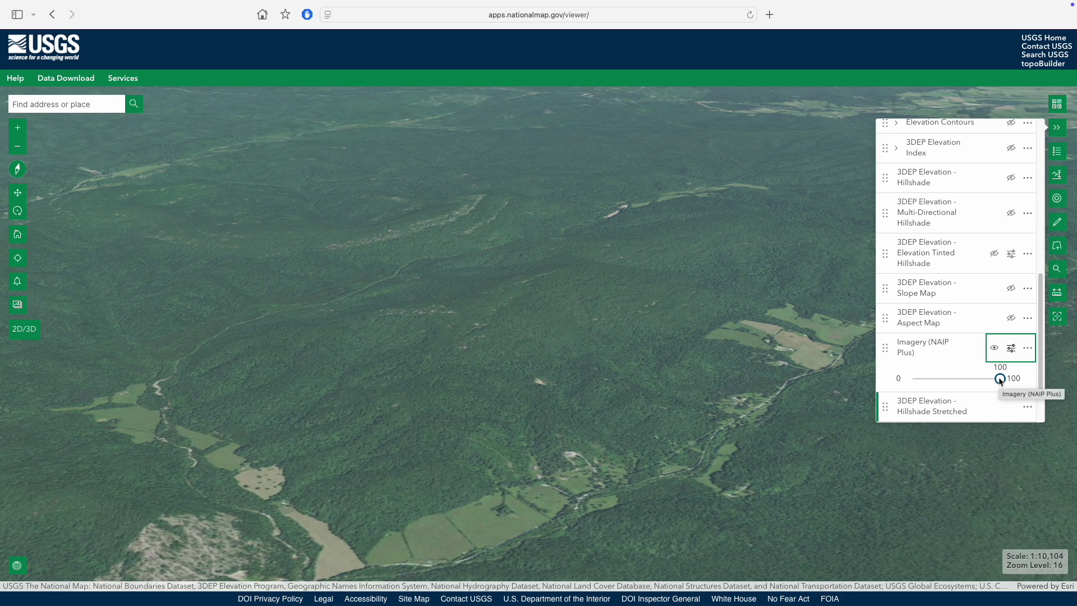
drag(1000, 380, 961, 379)
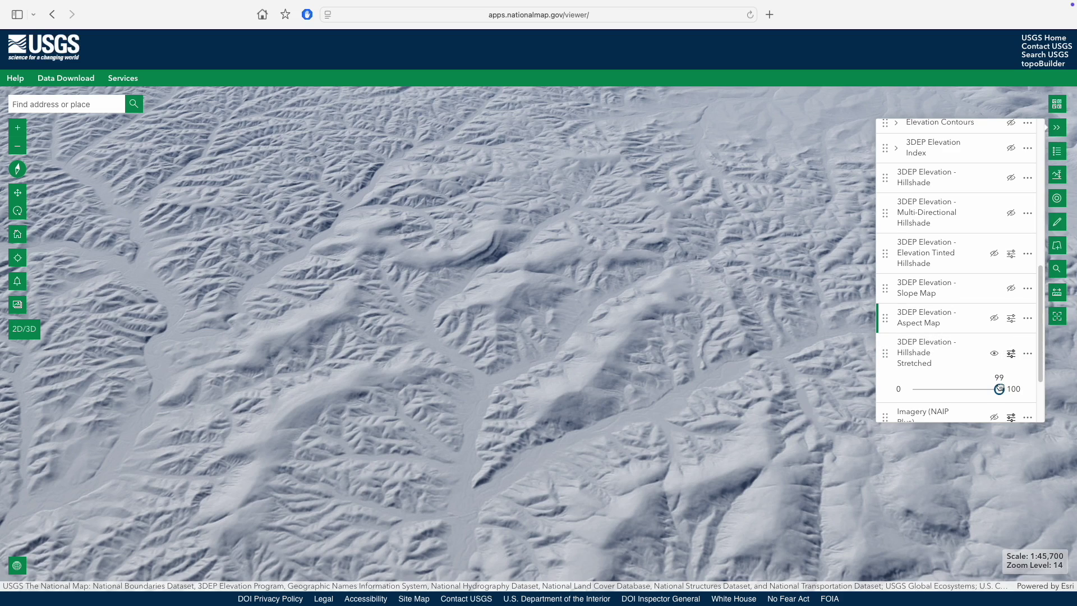
drag(996, 387, 934, 387)
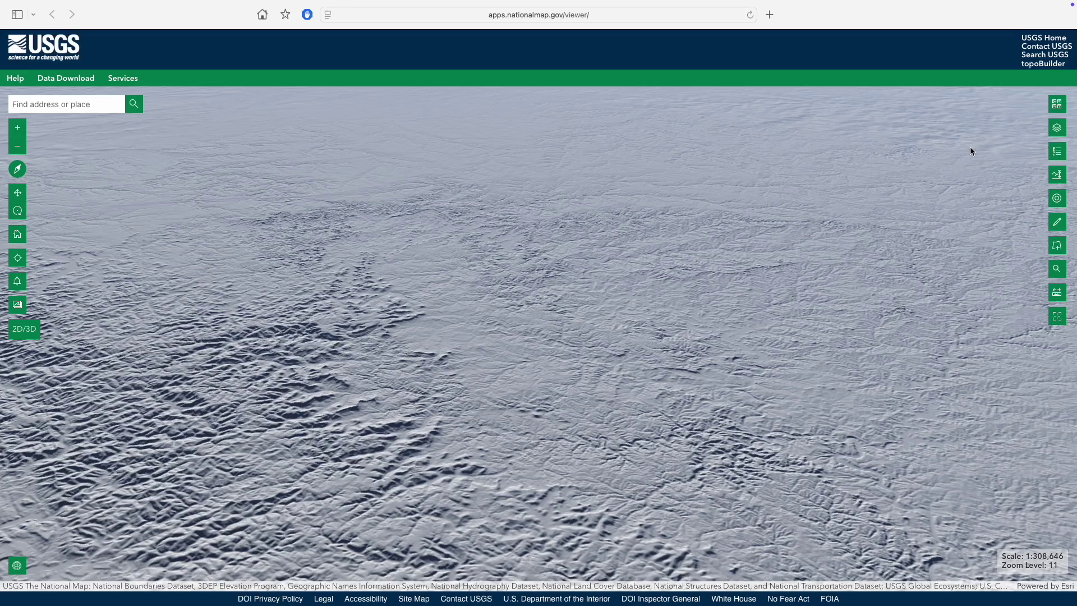
- Show the Governmental Unit Boundaries layer with its County or Equivalent features and County or Equivalent labels
click(1052, 131)
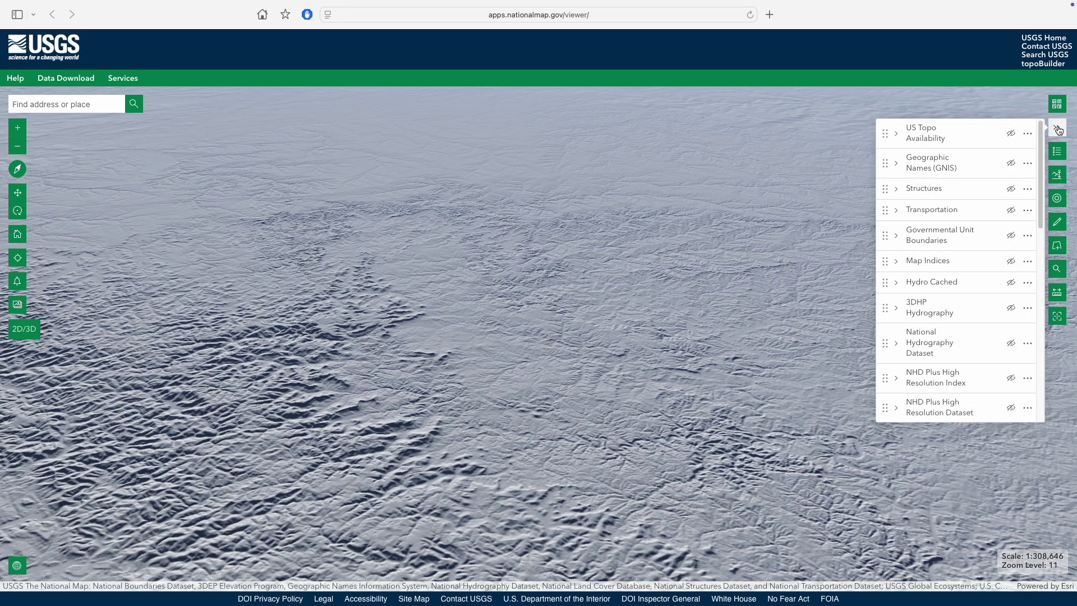
click(1012, 237)
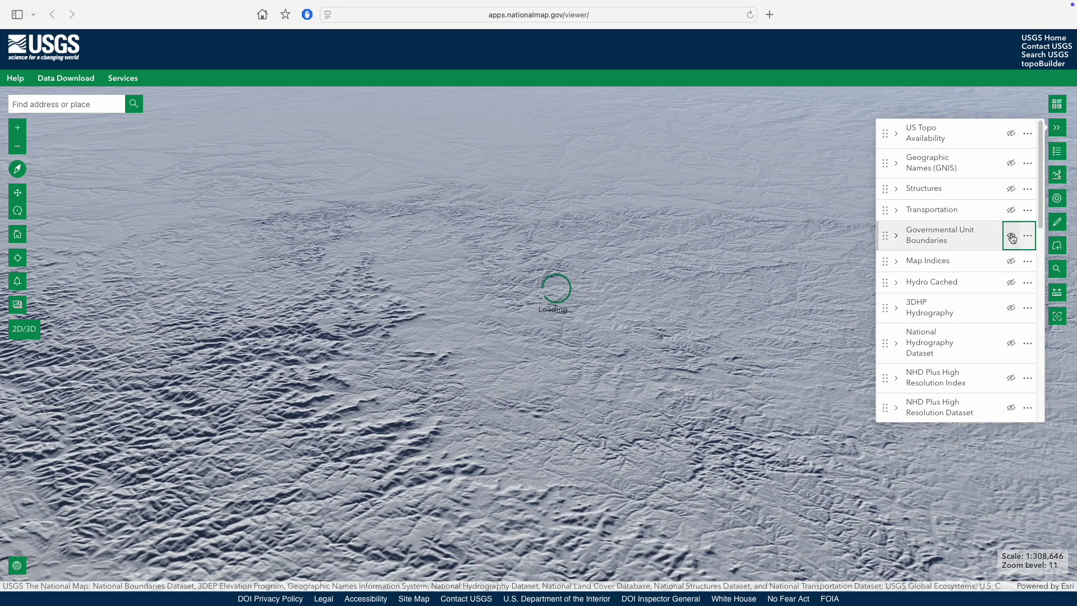
click(898, 238)
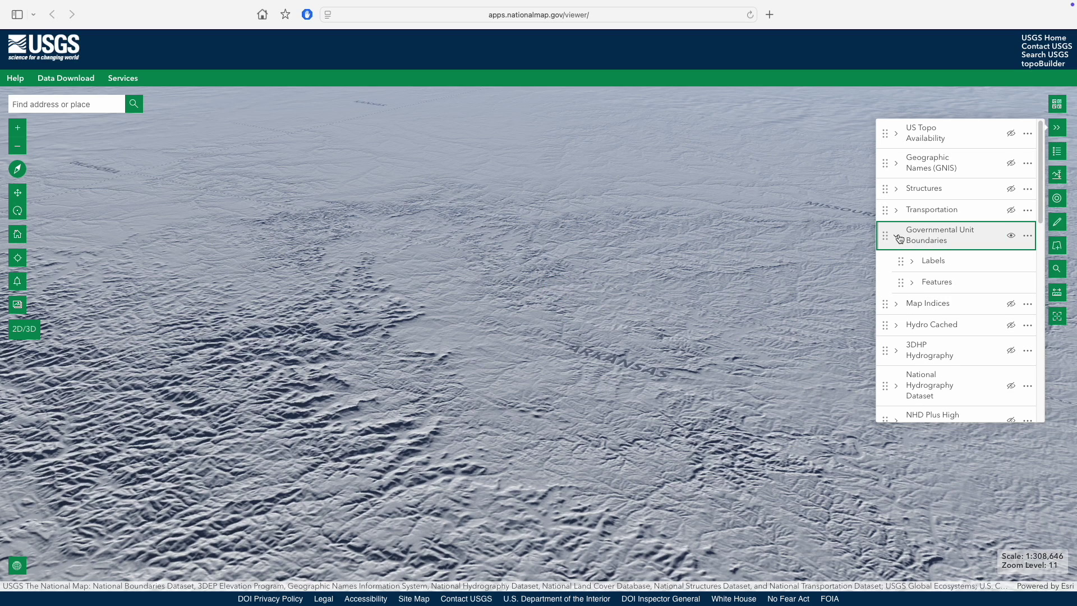
click(911, 282)
click(1027, 368)
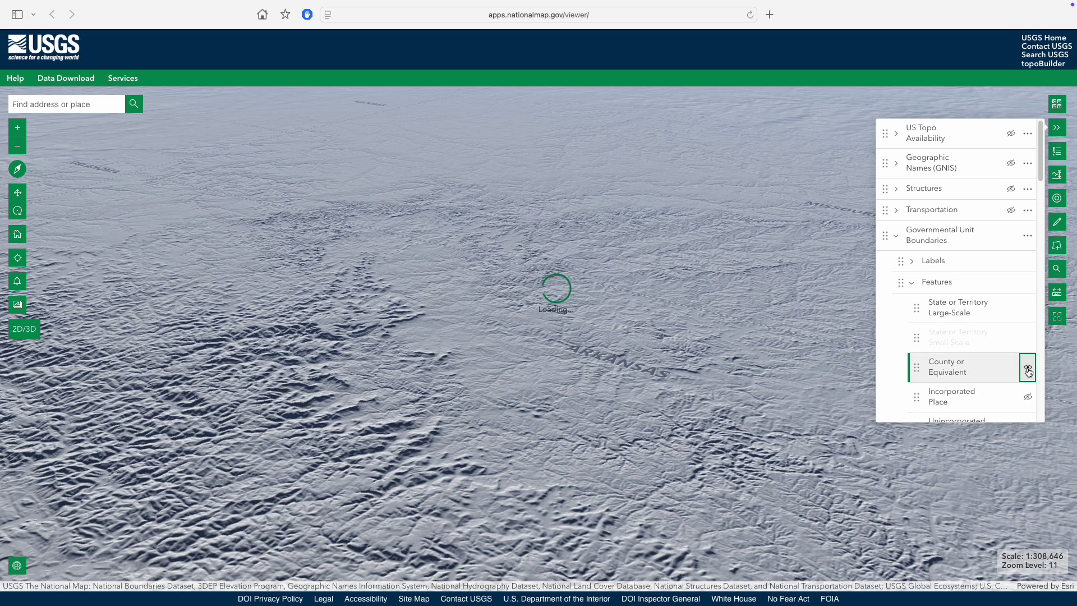
click(912, 261)
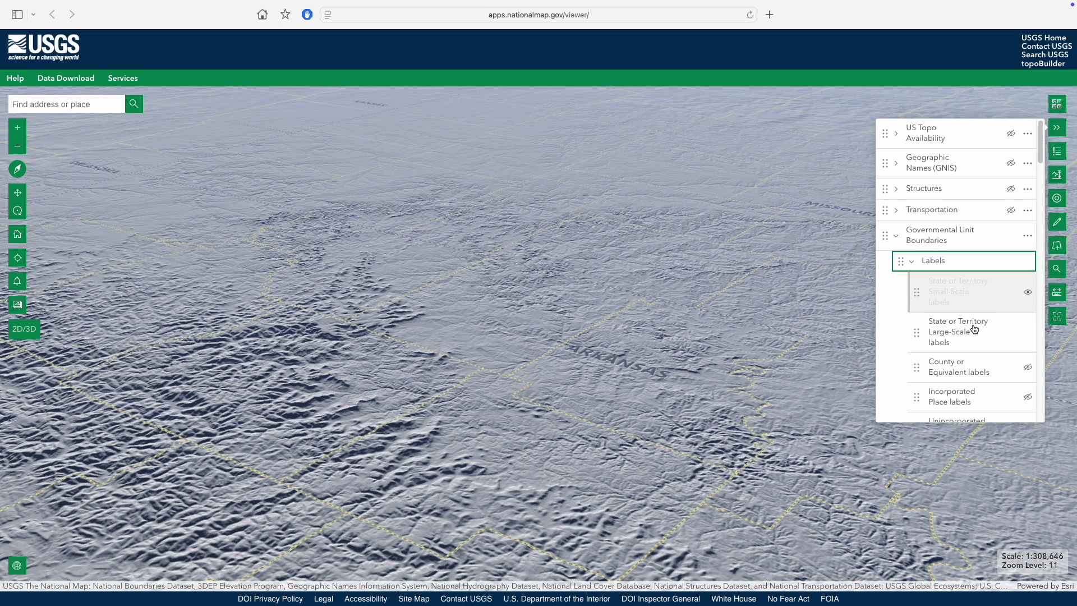
click(1027, 371)
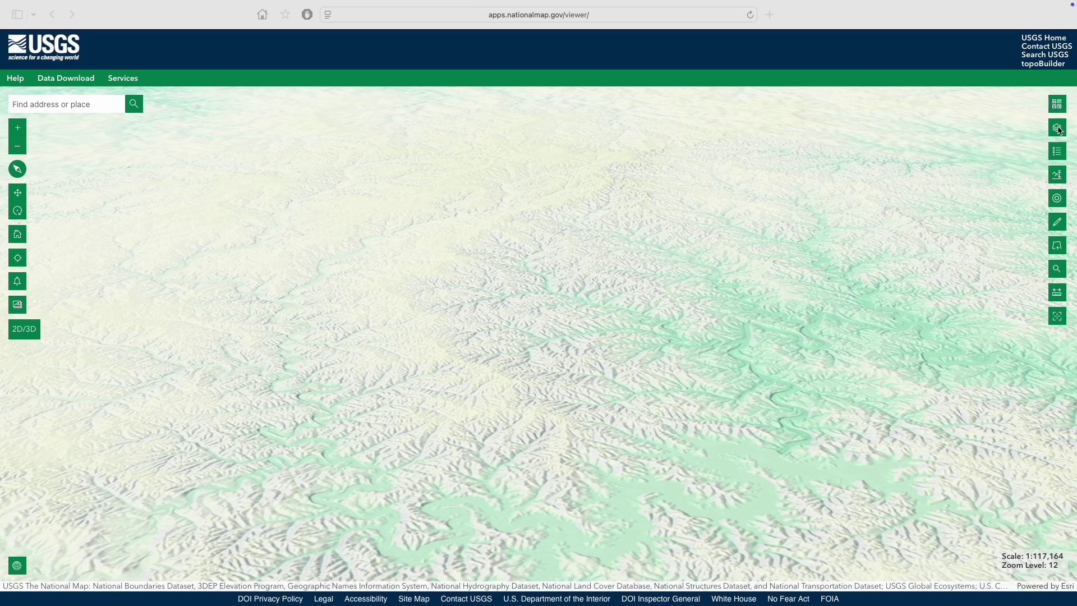
- Set the opacity of the 3DEP Elevation - Elevation Tinted Hillshade layer to 52 and close the layer list
click(1057, 127)
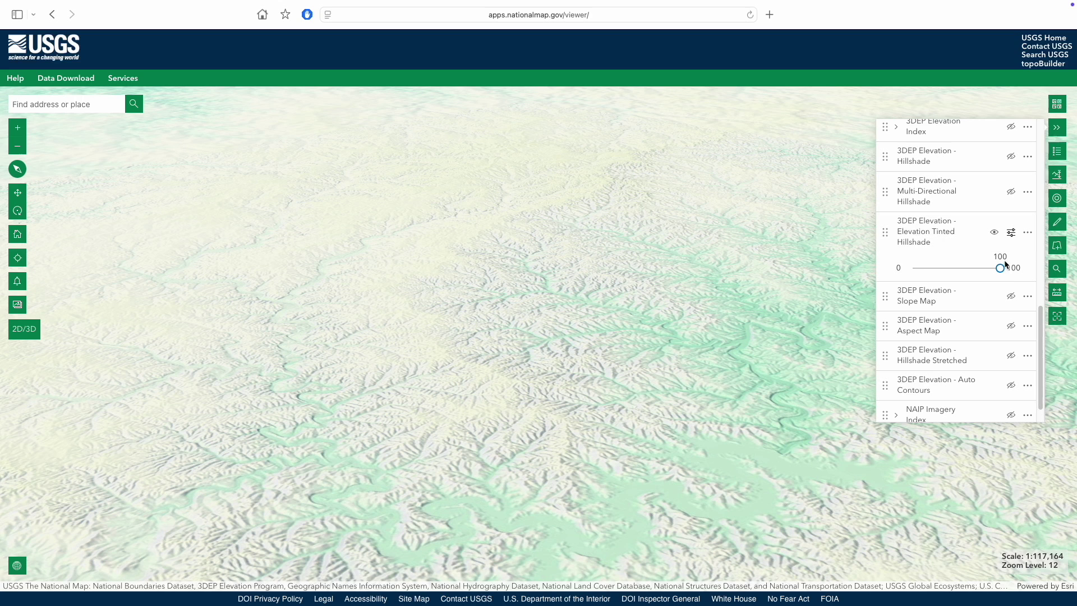
drag(999, 268, 959, 268)
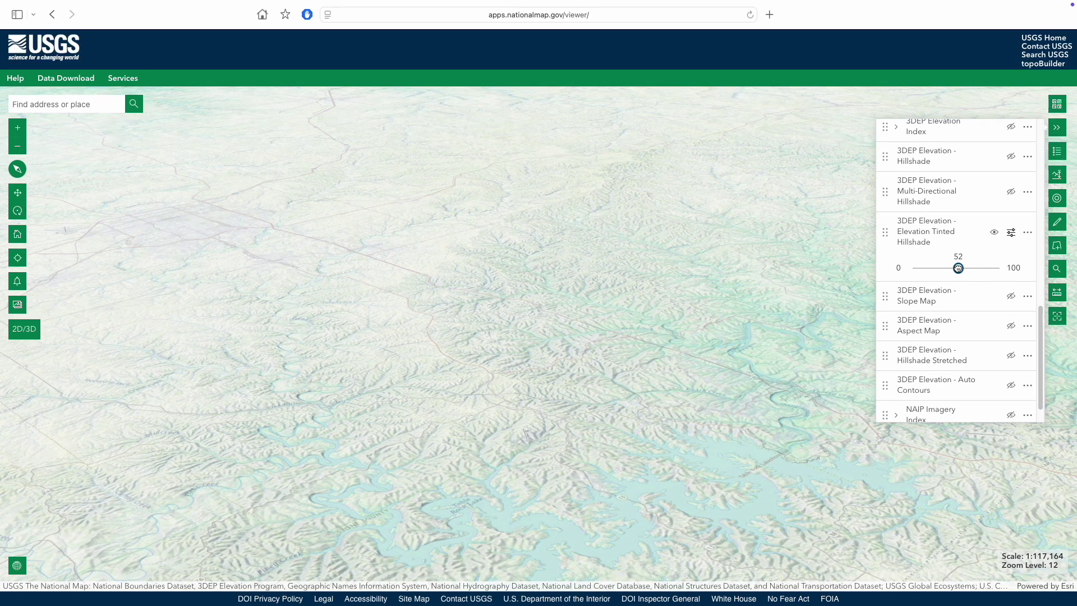
click(1057, 128)
- Create a ground elevation profile along a three-point line from the urban area across the hills to the river bend
click(1057, 174)
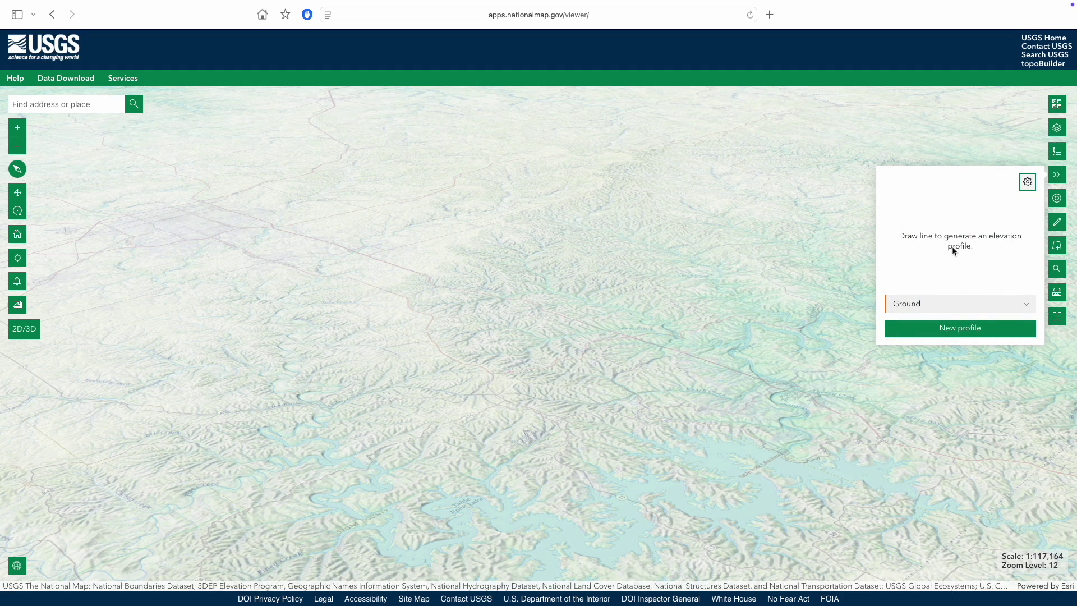
click(954, 330)
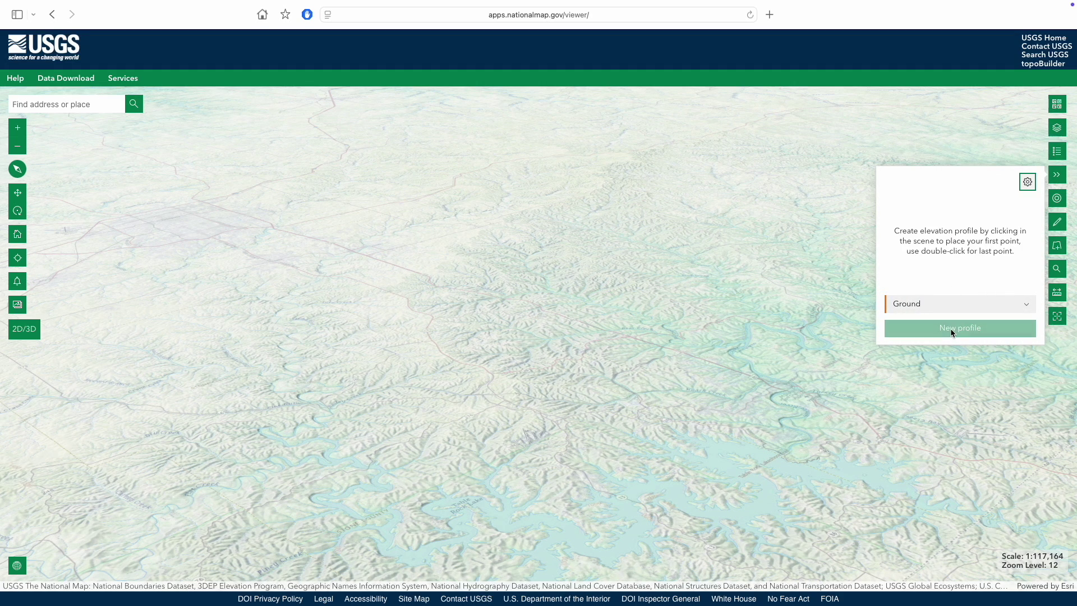
click(242, 218)
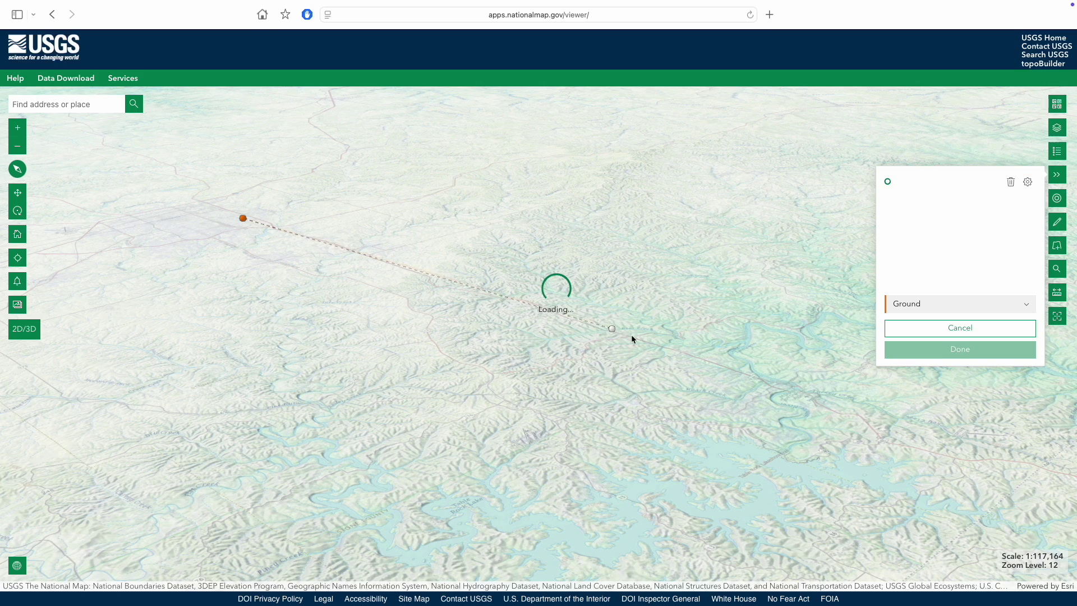
click(654, 346)
click(788, 386)
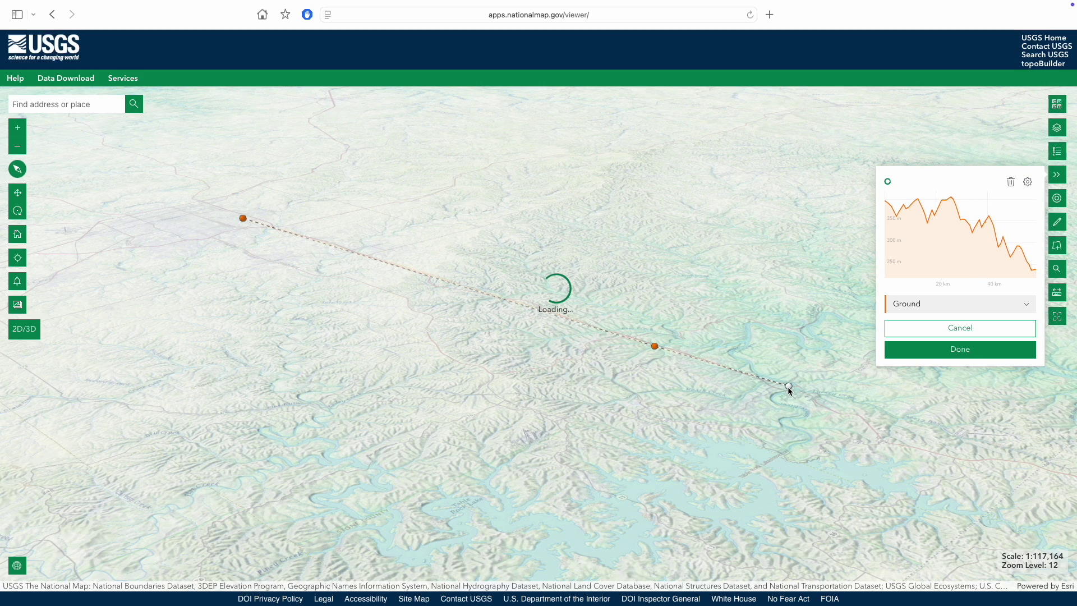
click(791, 390)
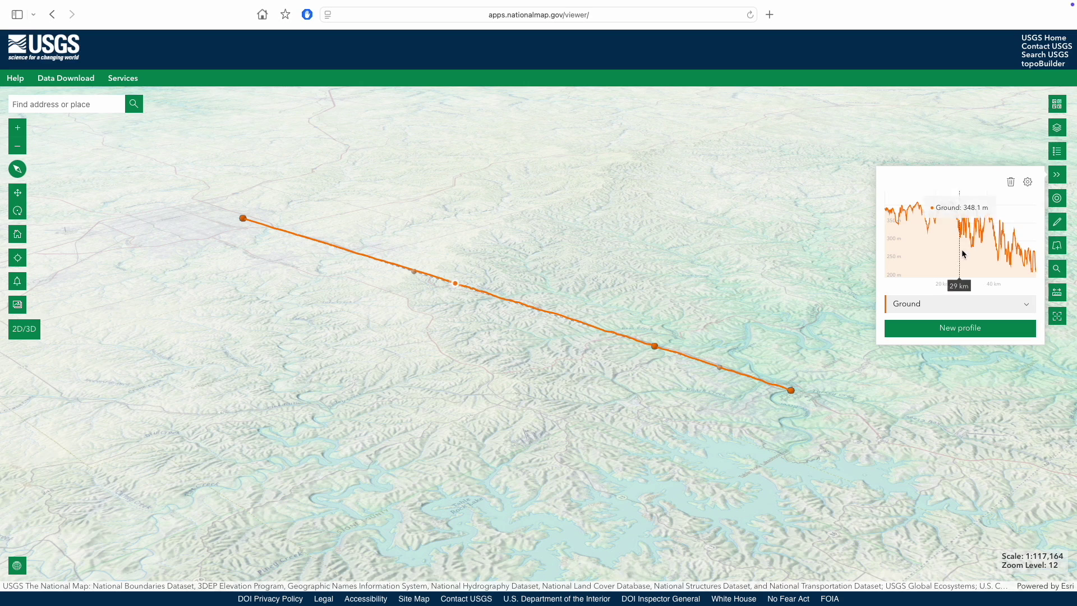
- Set the elevation profile units to Feet and inspect ground elevations along the chart
click(1027, 182)
click(970, 222)
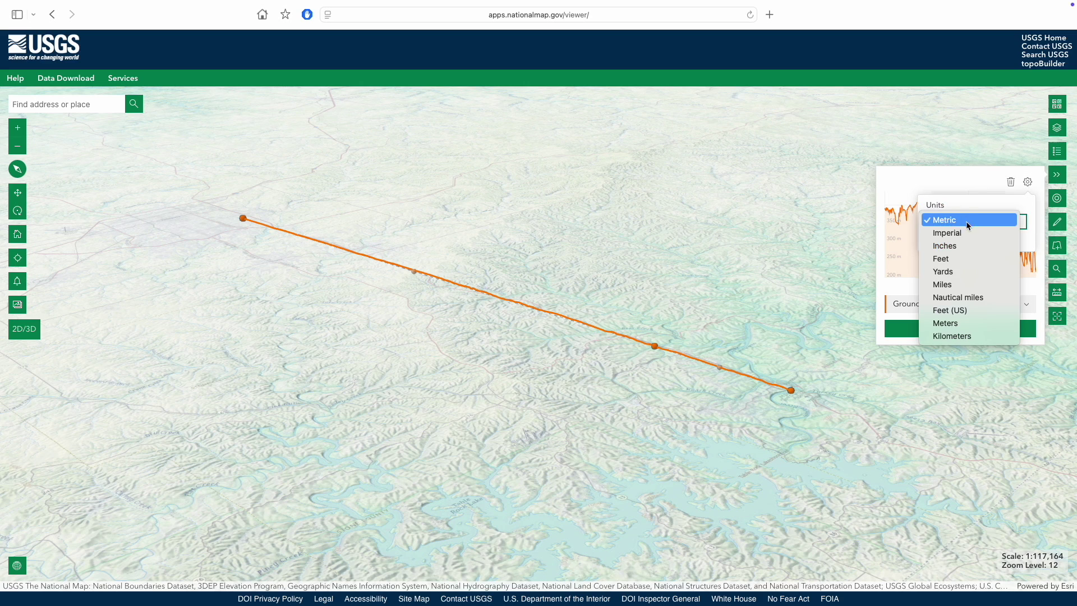
click(958, 256)
click(898, 188)
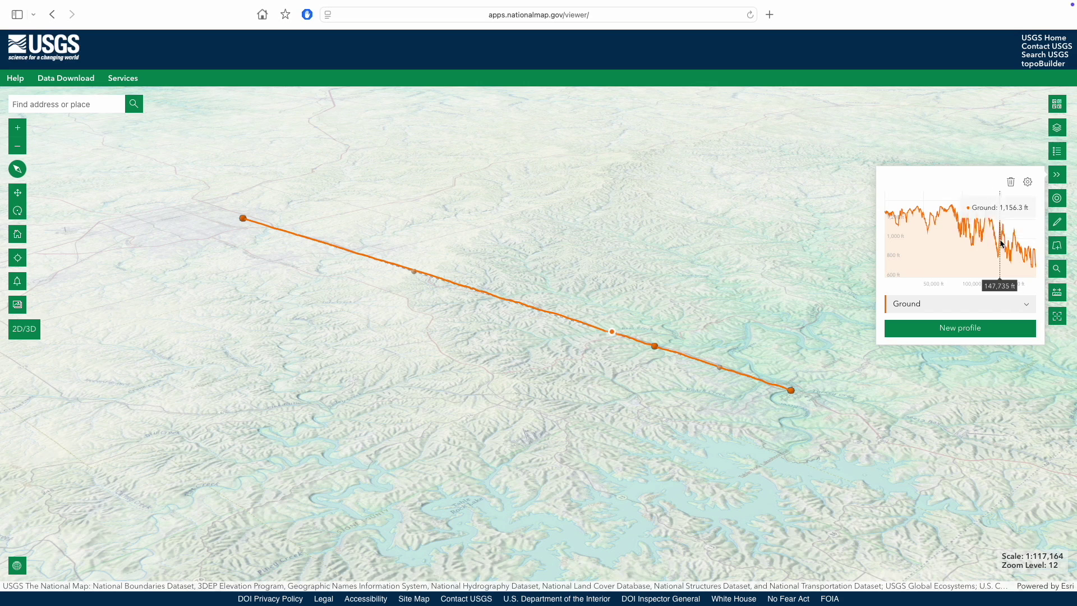
right_click(1036, 259)
click(1037, 245)
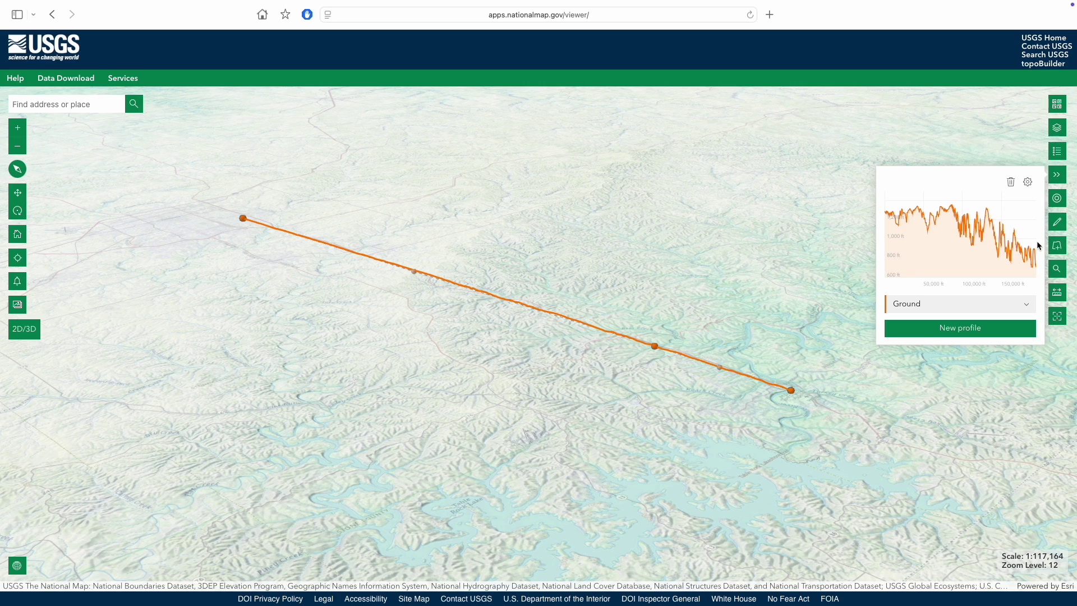
- Draw a new elevation profile line across the hills, delete it and close the elevation profile tool
click(982, 328)
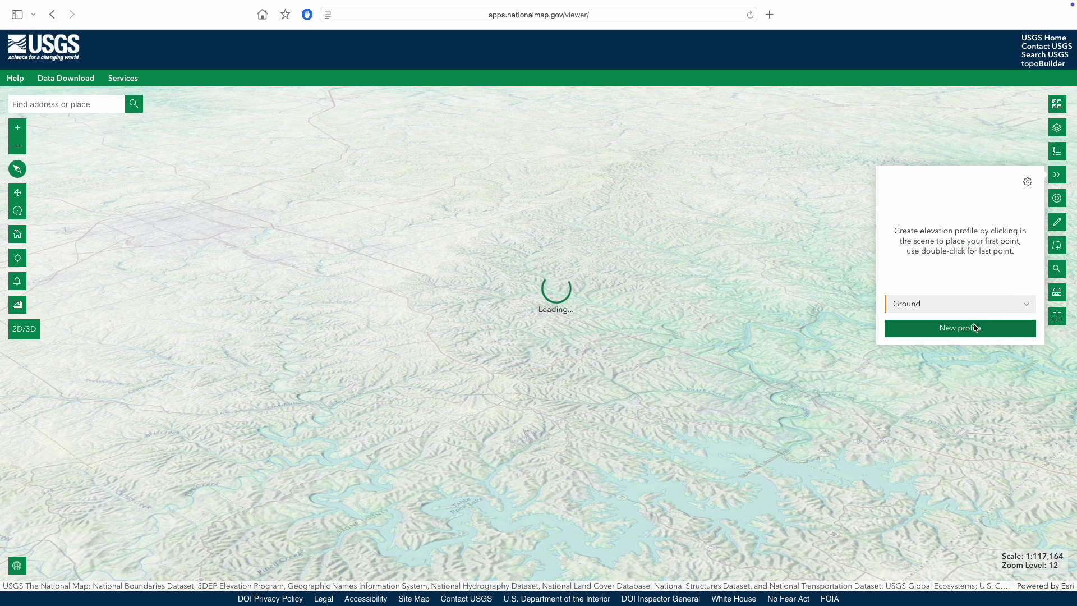
click(786, 267)
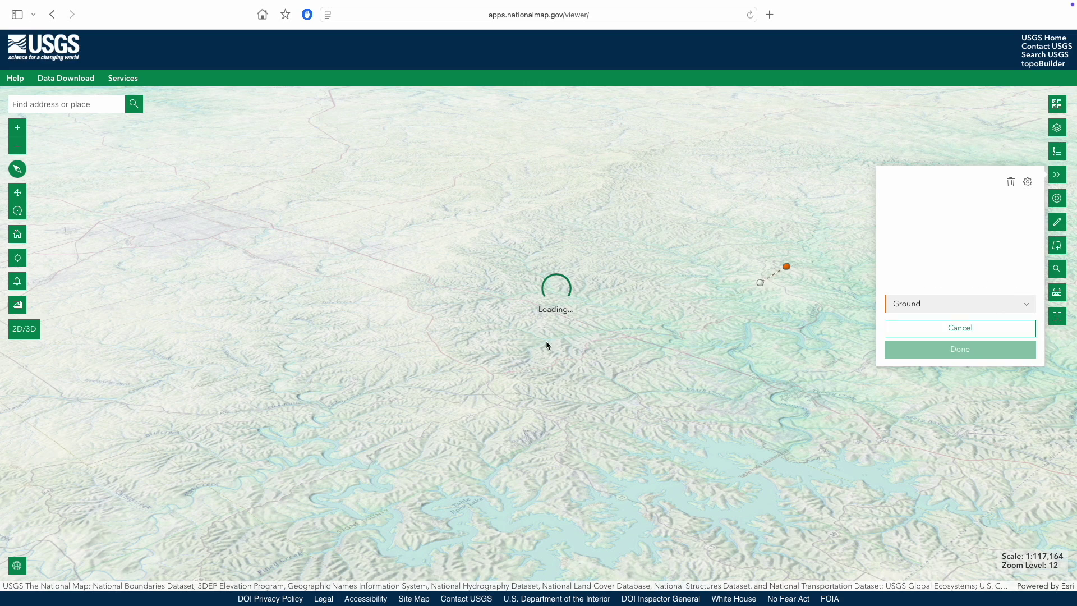
double_click(498, 353)
click(1011, 182)
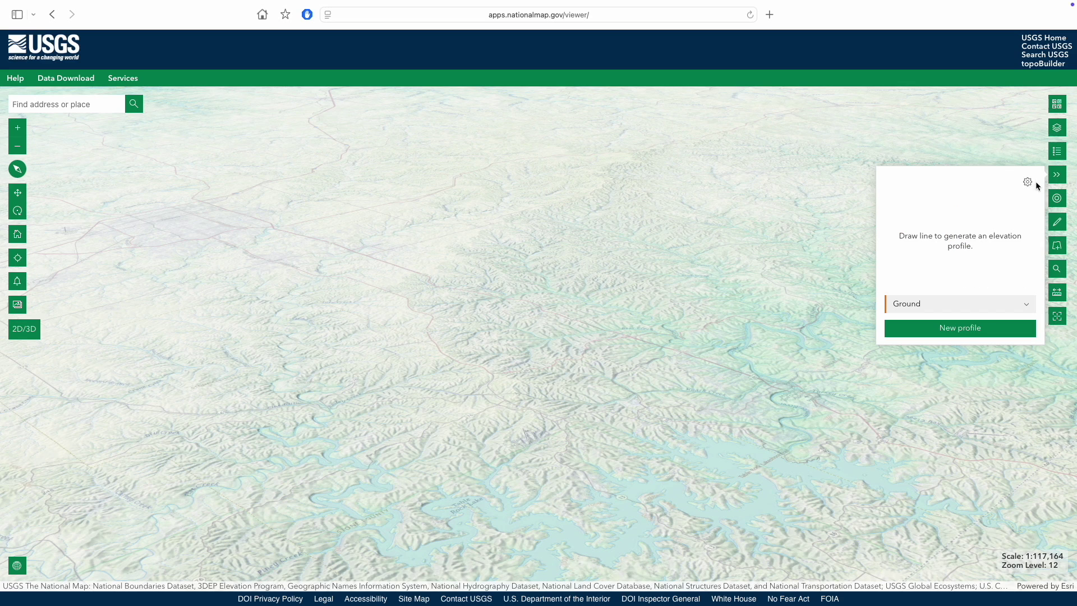
click(1057, 177)
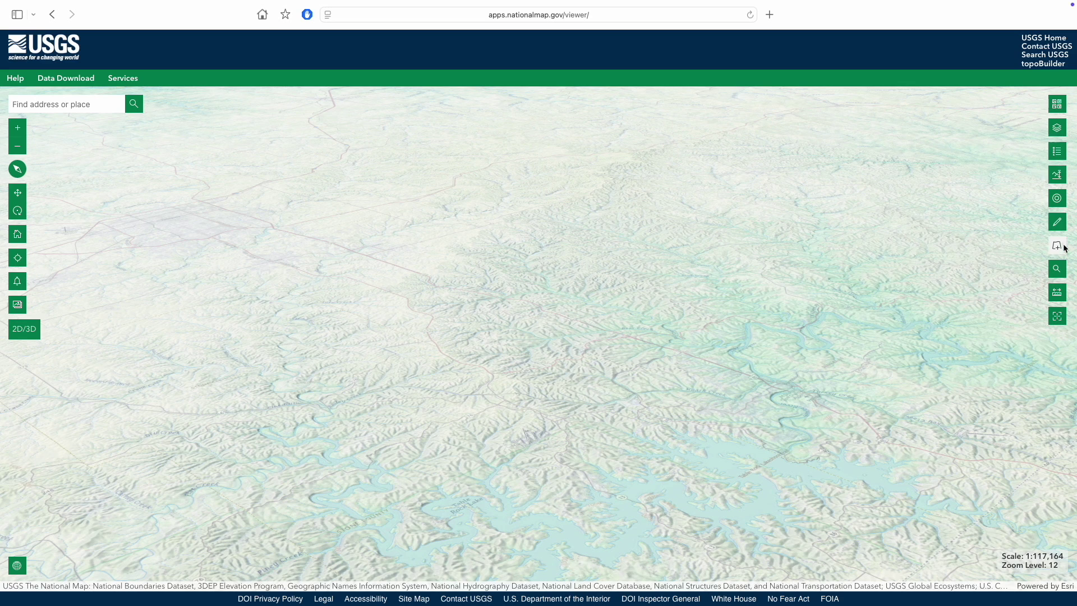
- Measure the area of a five-point polygon covering the land between the urban area and the wooded hills
click(1056, 295)
click(1001, 294)
click(359, 198)
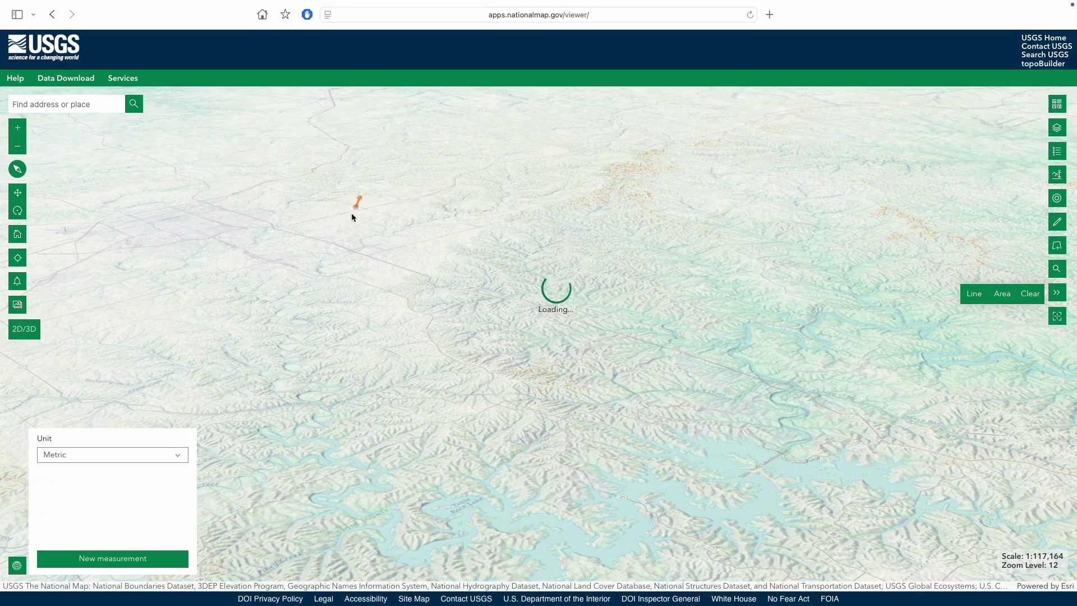
click(230, 290)
click(436, 374)
click(721, 352)
double_click(490, 203)
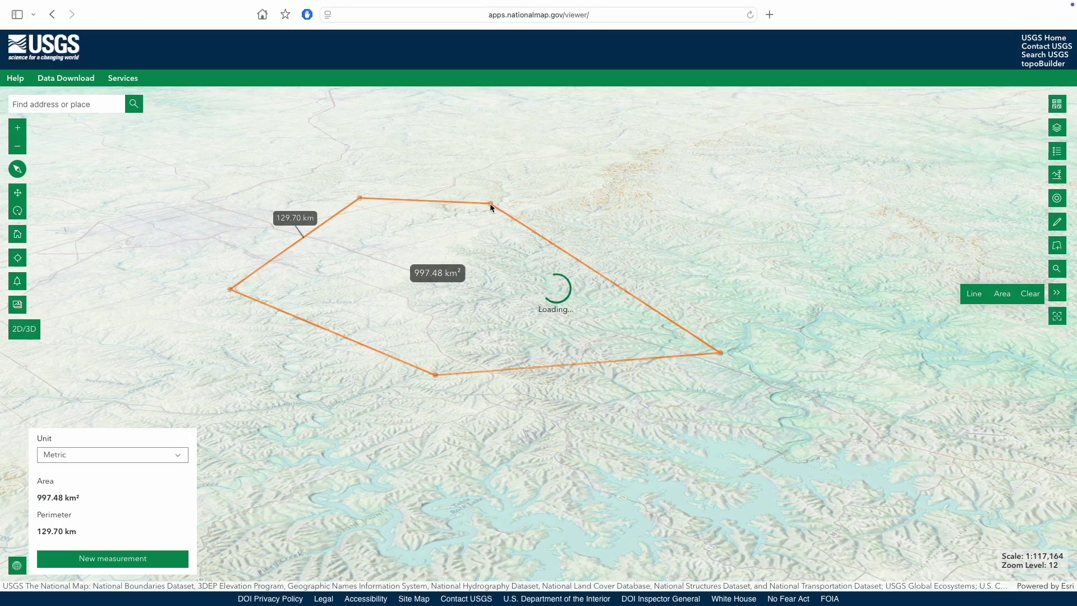
- Set the area measurement unit to Square miles, clear the measured polygon and close the measurement tool
click(162, 454)
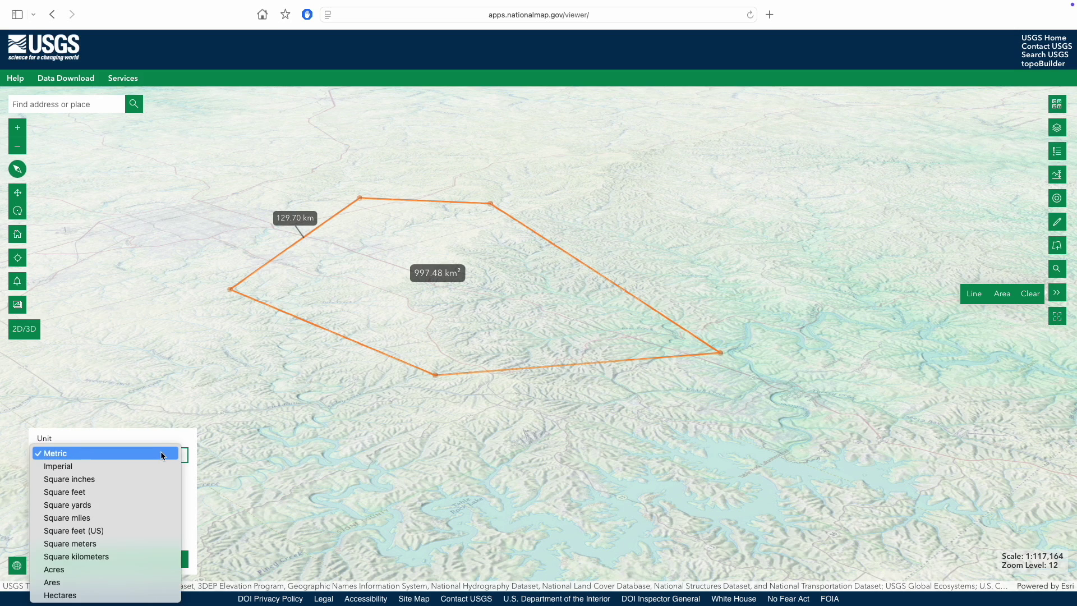
click(136, 513)
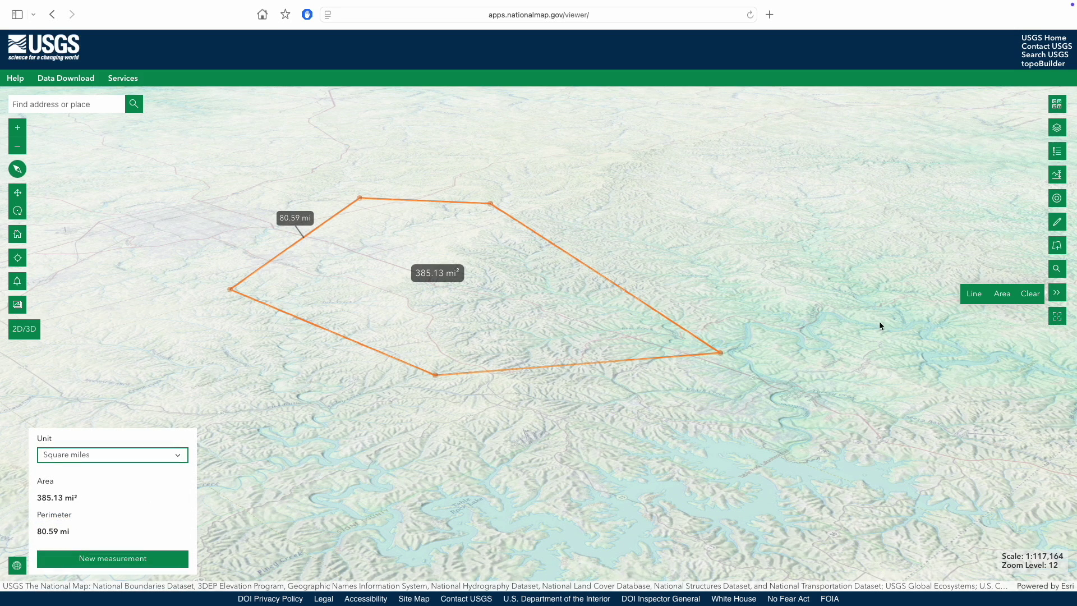
click(1036, 294)
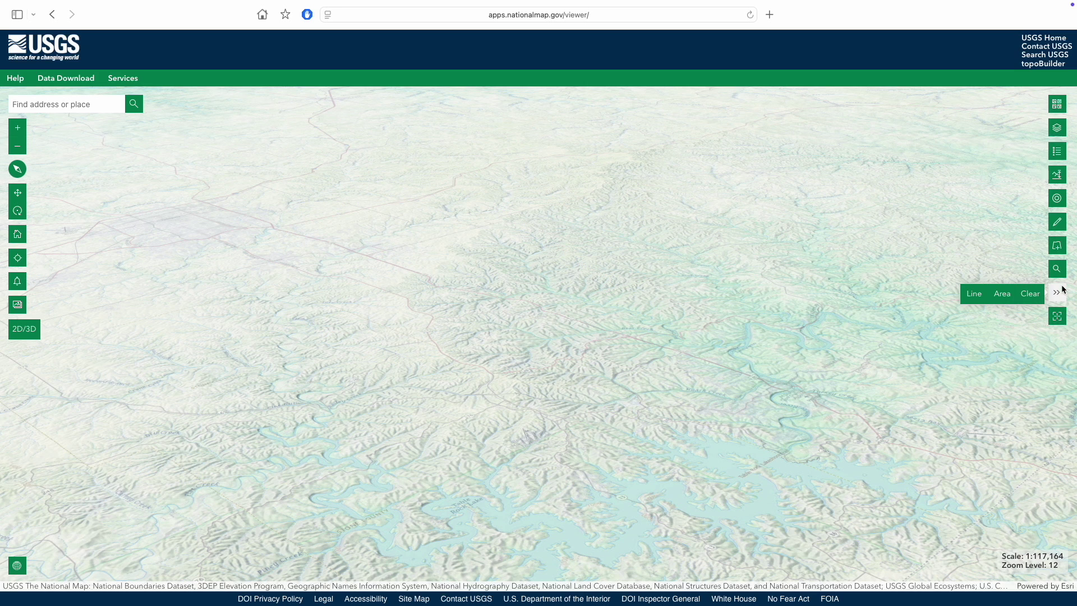
click(1060, 292)
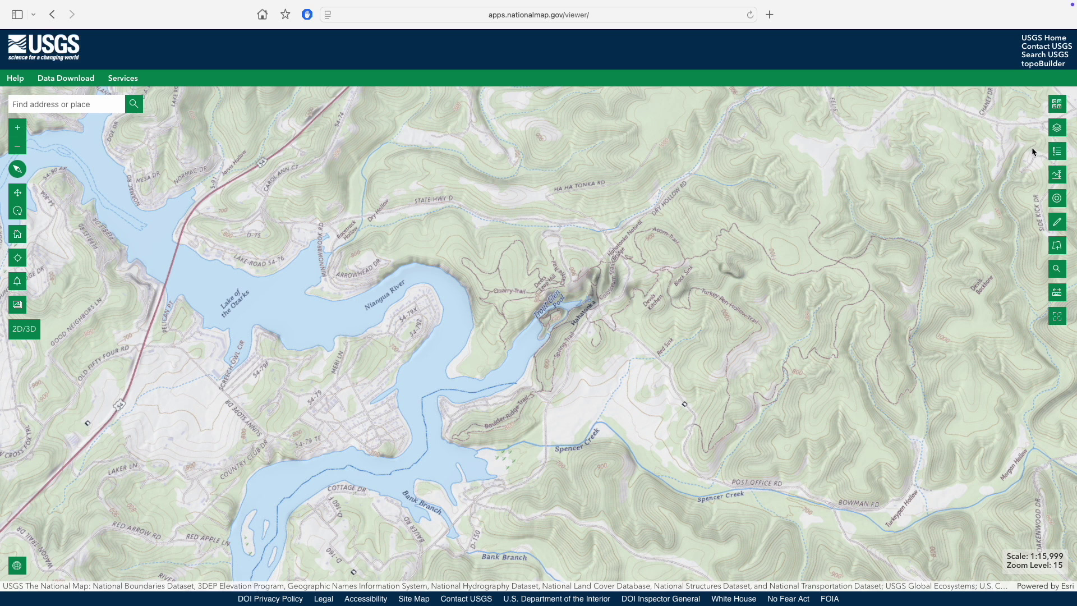
- Show the 3DEP Elevation - Multi-Directional Hillshade layer at opacity 59 and view the Ha Ha Tonka terrain tilted in 3D
click(1053, 131)
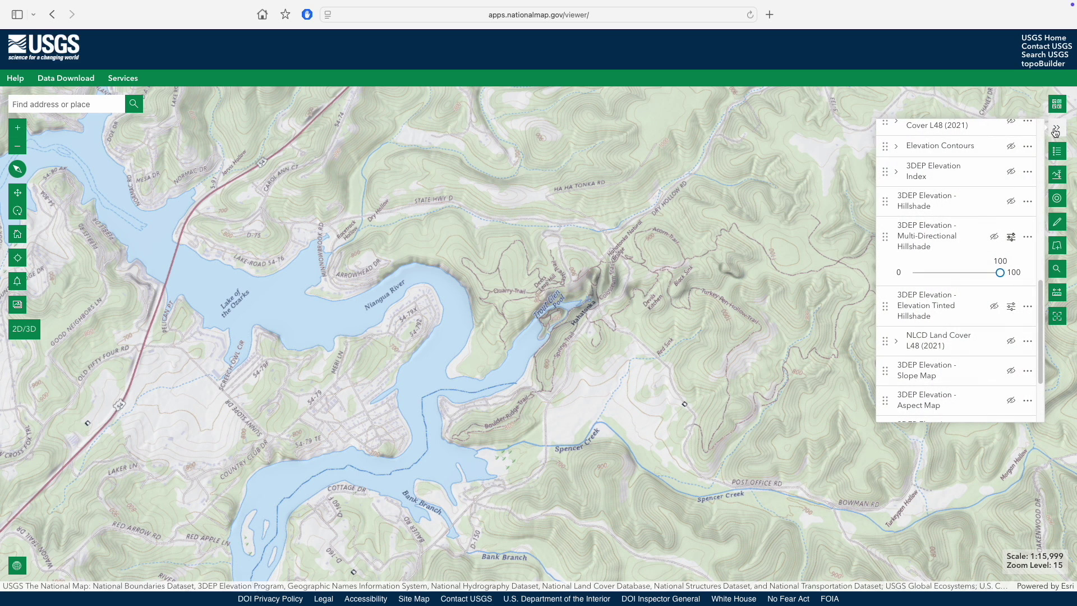
click(994, 236)
drag(1000, 274, 976, 273)
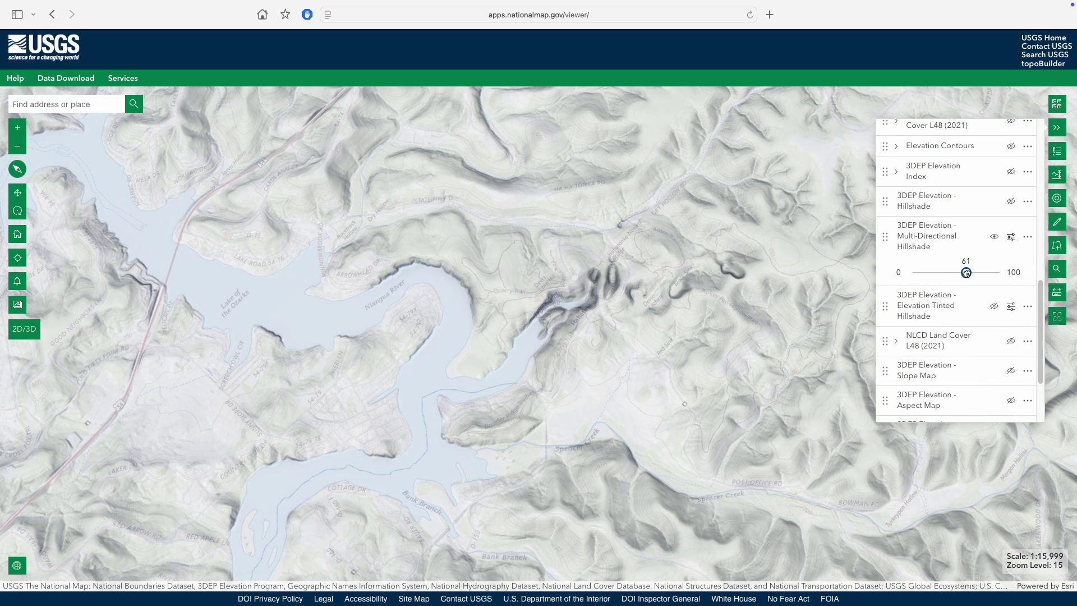
right_drag(511, 340, 655, 264)
scroll(614, 304, up, 3)
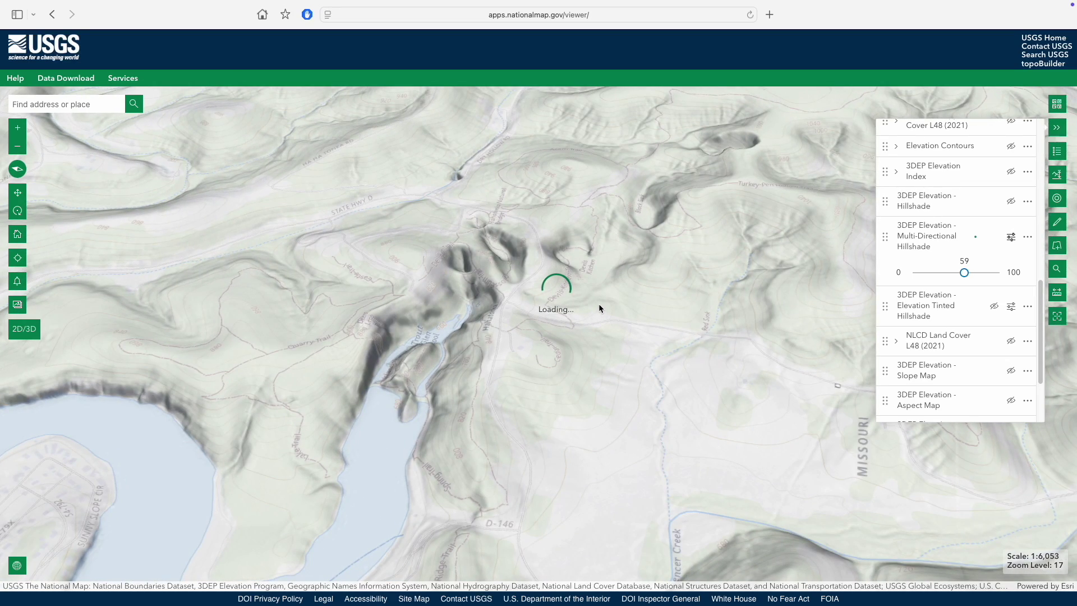
- Open the viewer's help page and look through its overview of the available tools
click(14, 80)
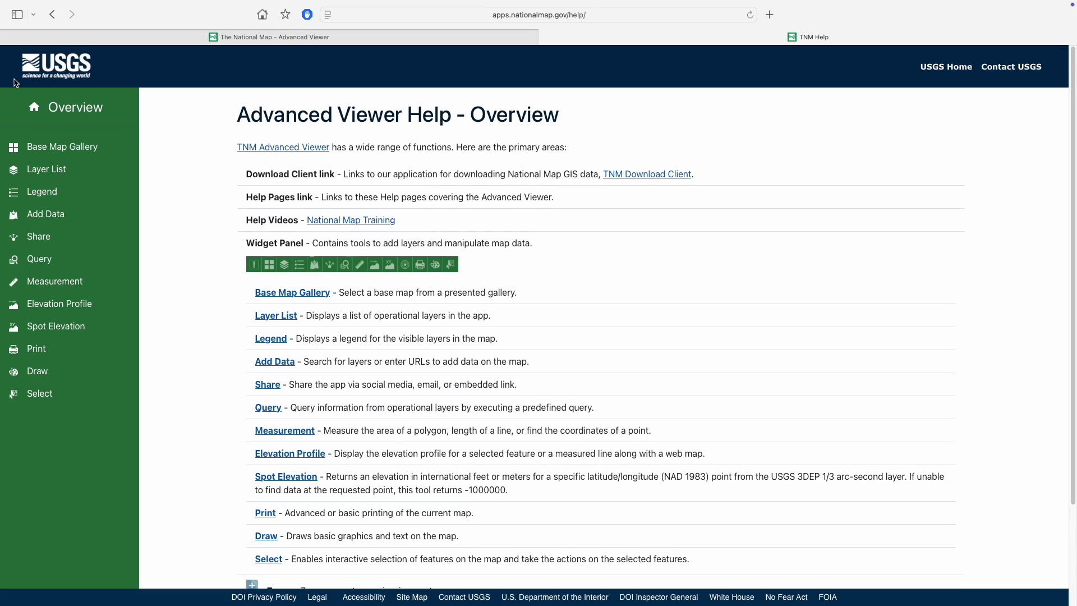
scroll(277, 230, down, 5)
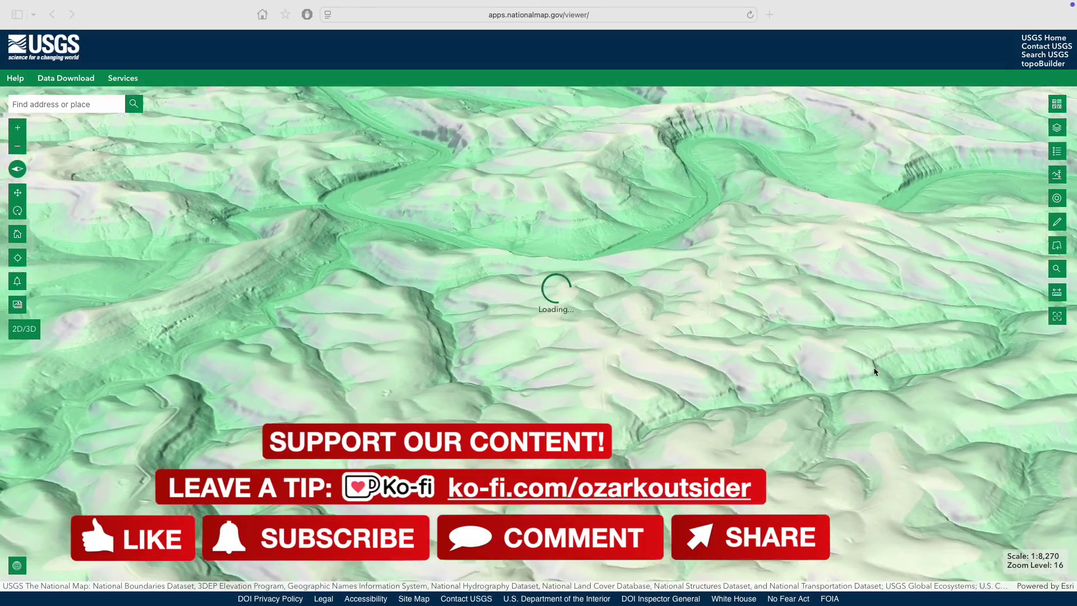
right_drag(874, 371, 498, 376)
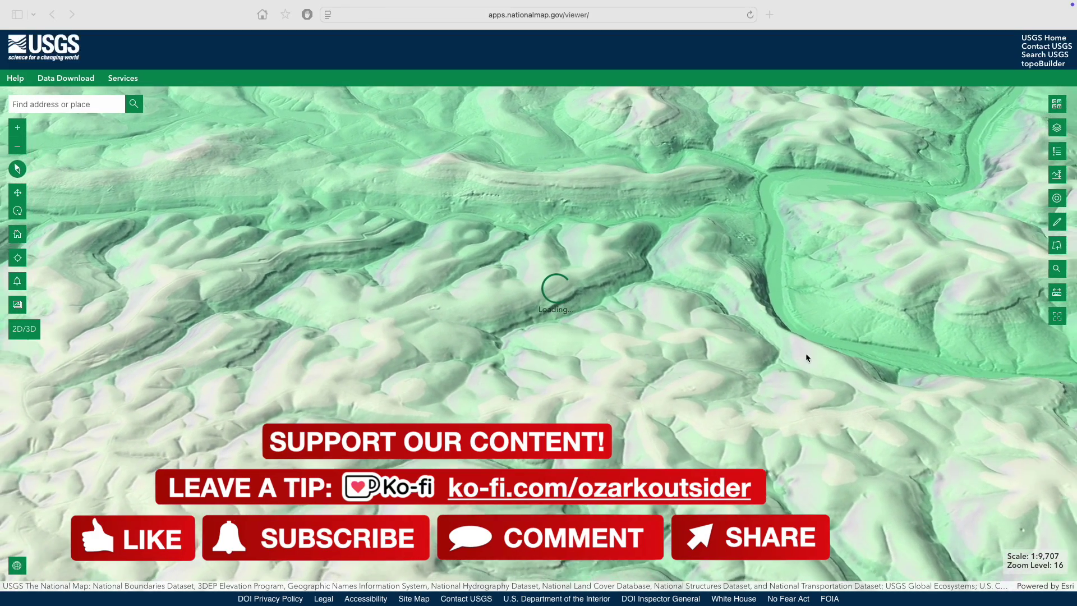
right_drag(806, 358, 843, 371)
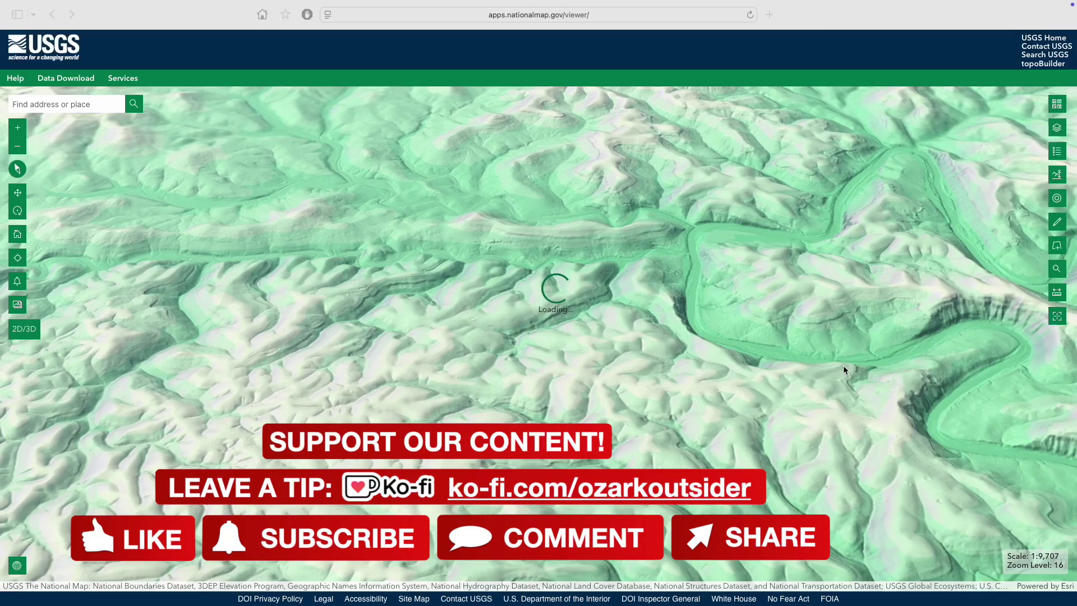
scroll(844, 369, down, 2)
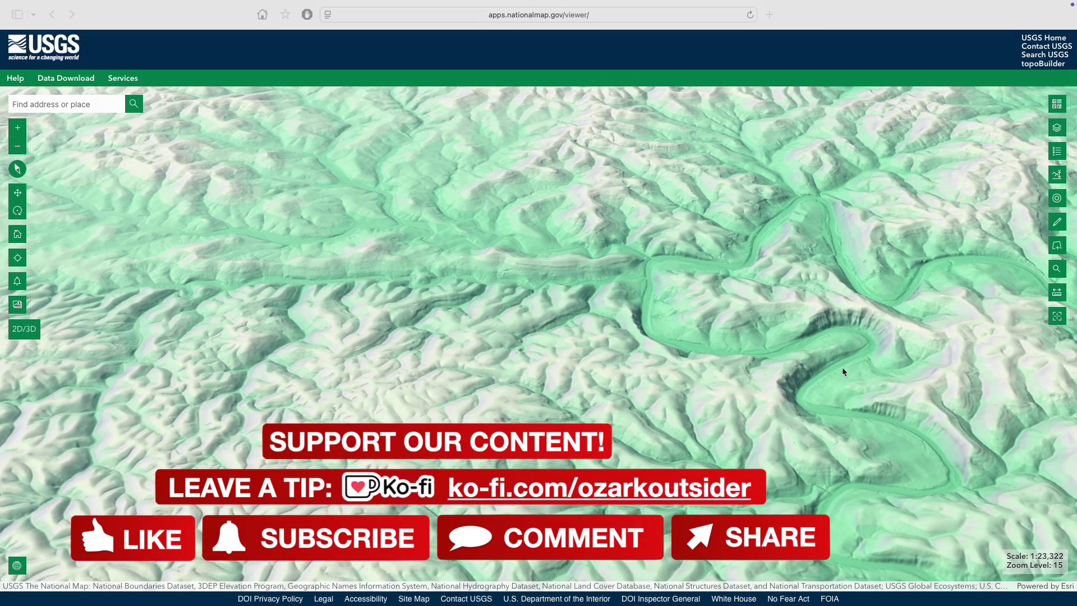